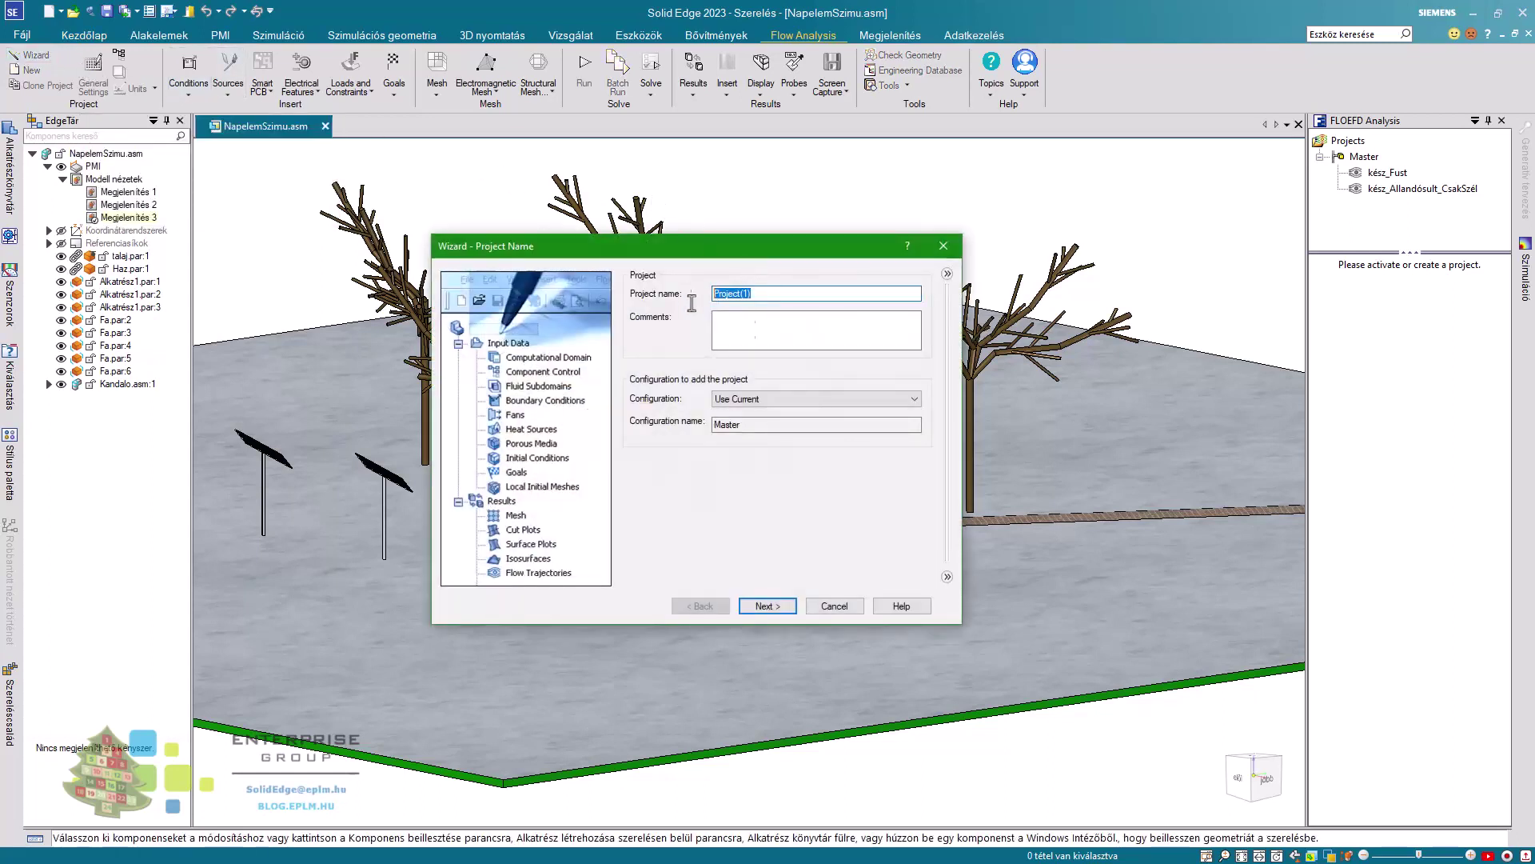
Name the new flow project "Füst levegő keveredése" and accept the current configuration and unit system.
type("Füst levegő keveredése")
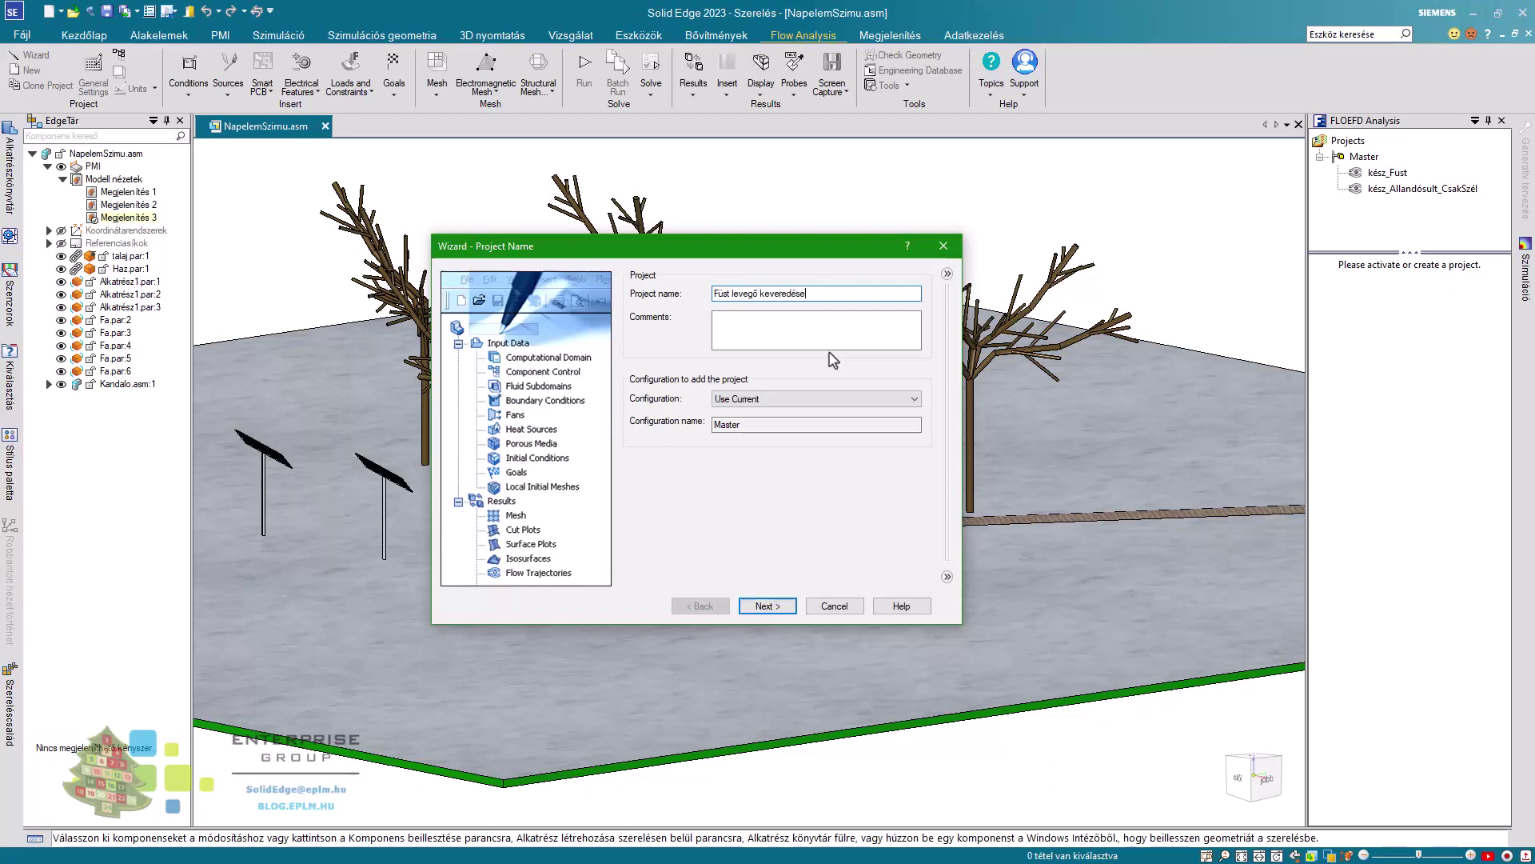
left_click(769, 607)
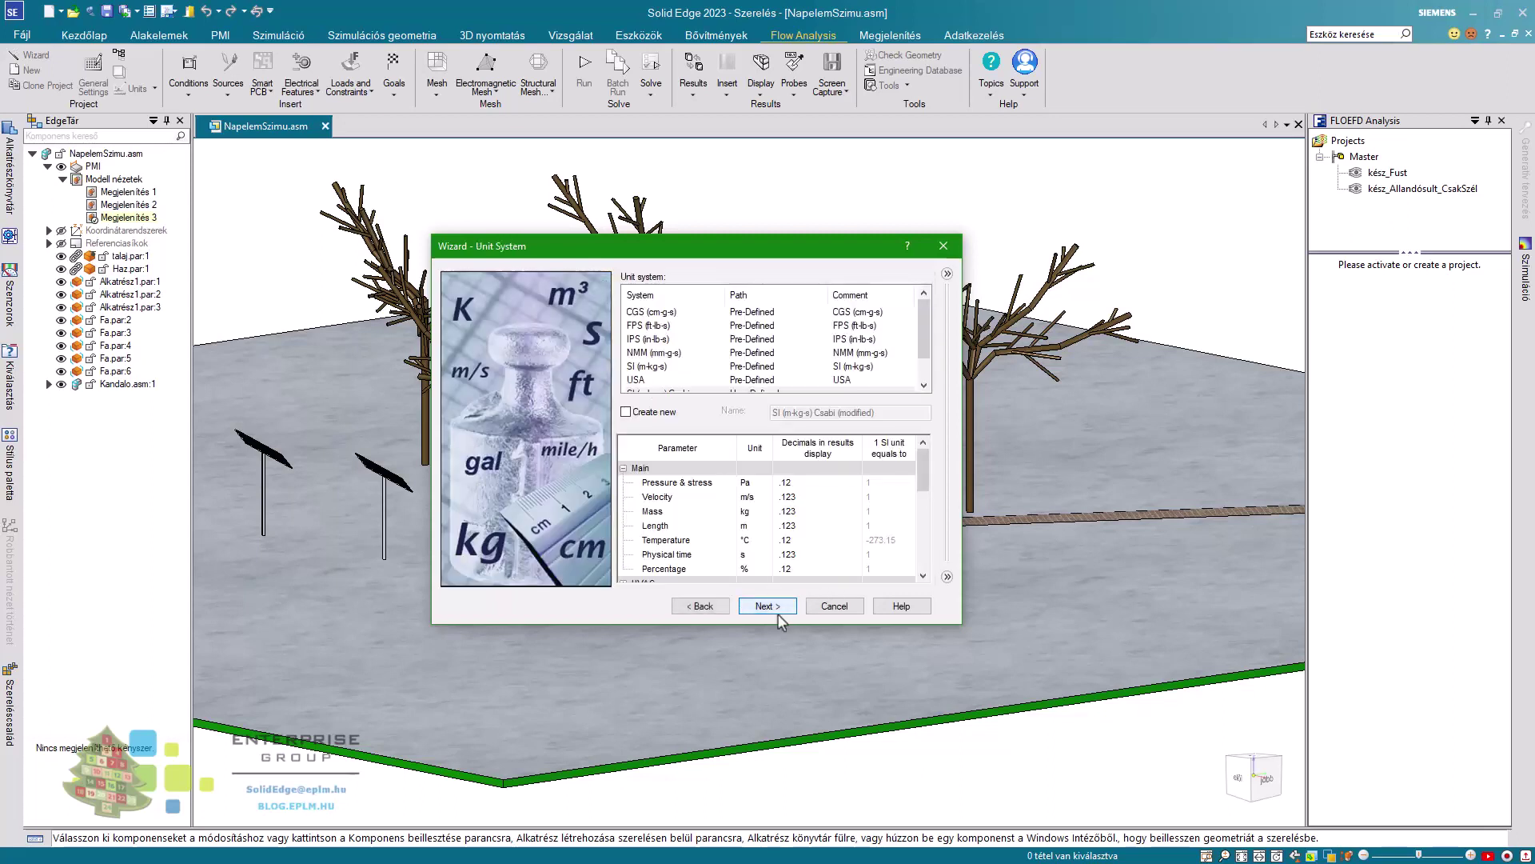
left_click(769, 607)
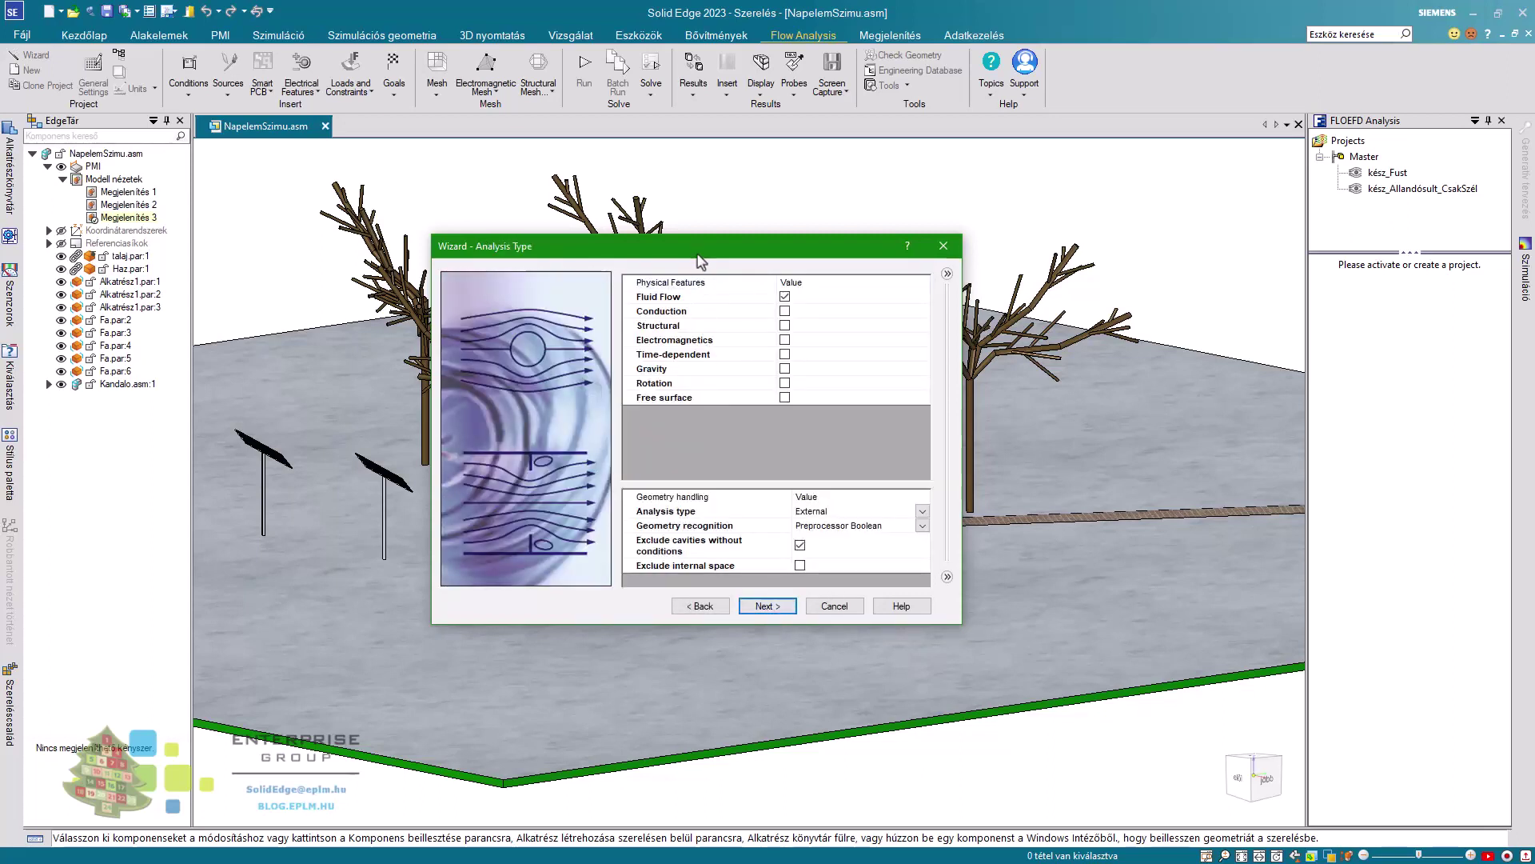
Enable gravity and time-dependent analysis for the external flow project, with a total analysis time of 5 s.
left_click_drag(700, 255, 1125, 196)
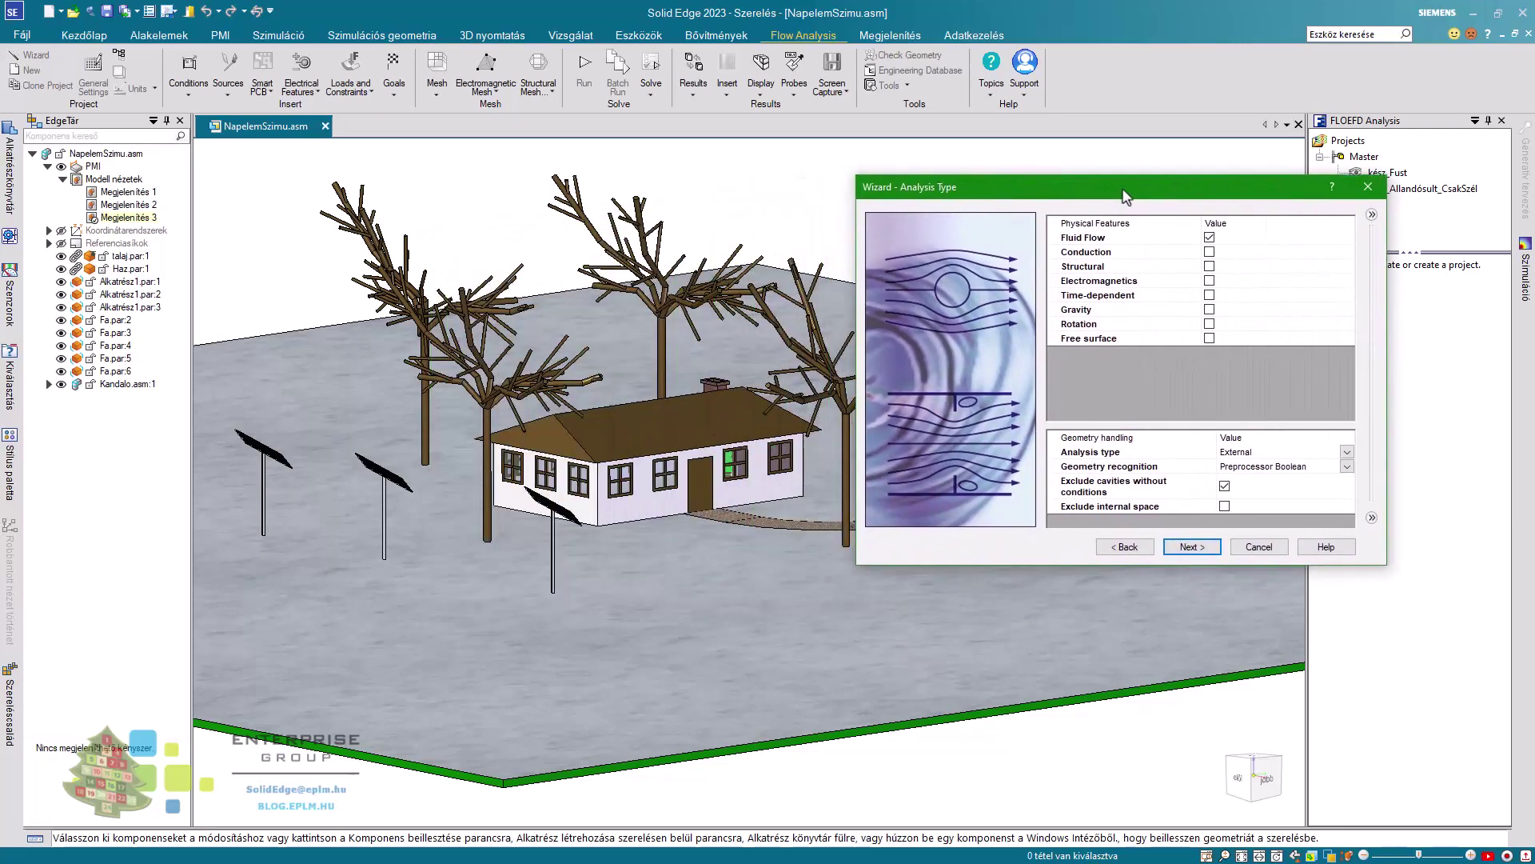
left_click(1208, 310)
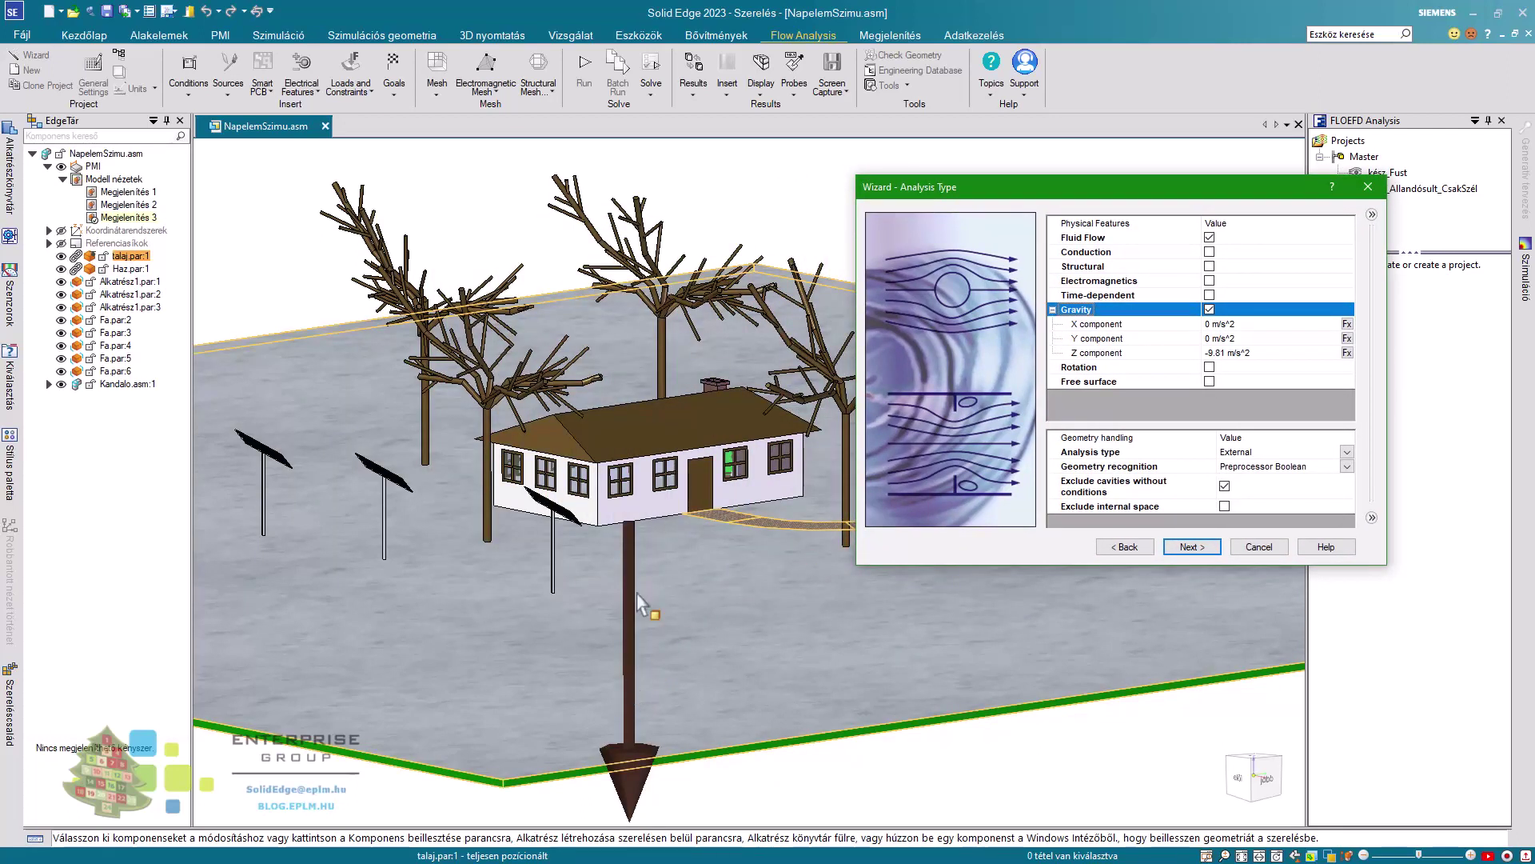
left_click(1209, 295)
left_click(1220, 310)
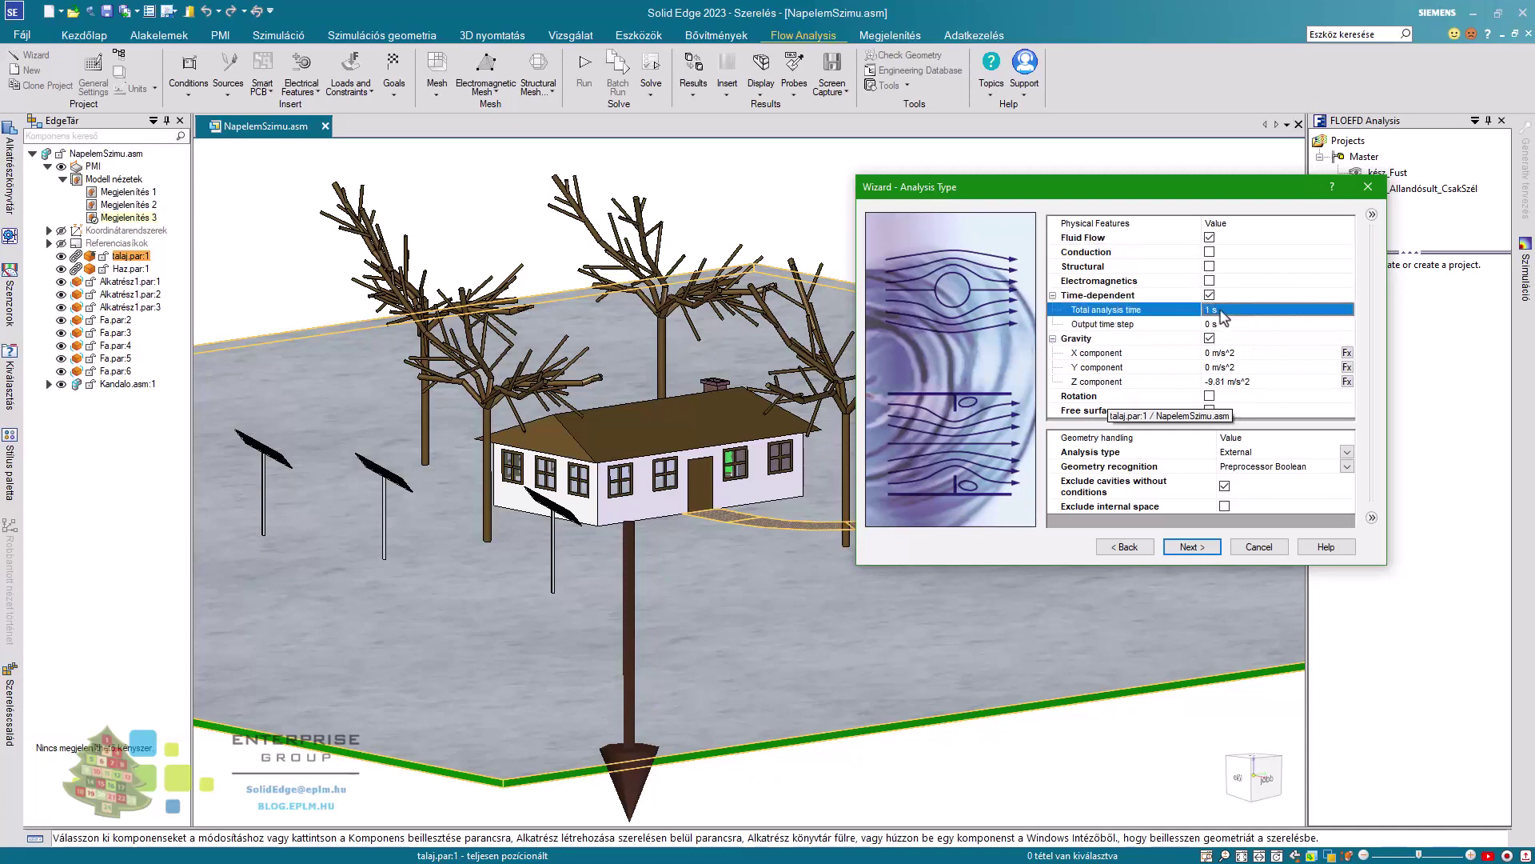
type("5")
key("Return")
left_click(1230, 513)
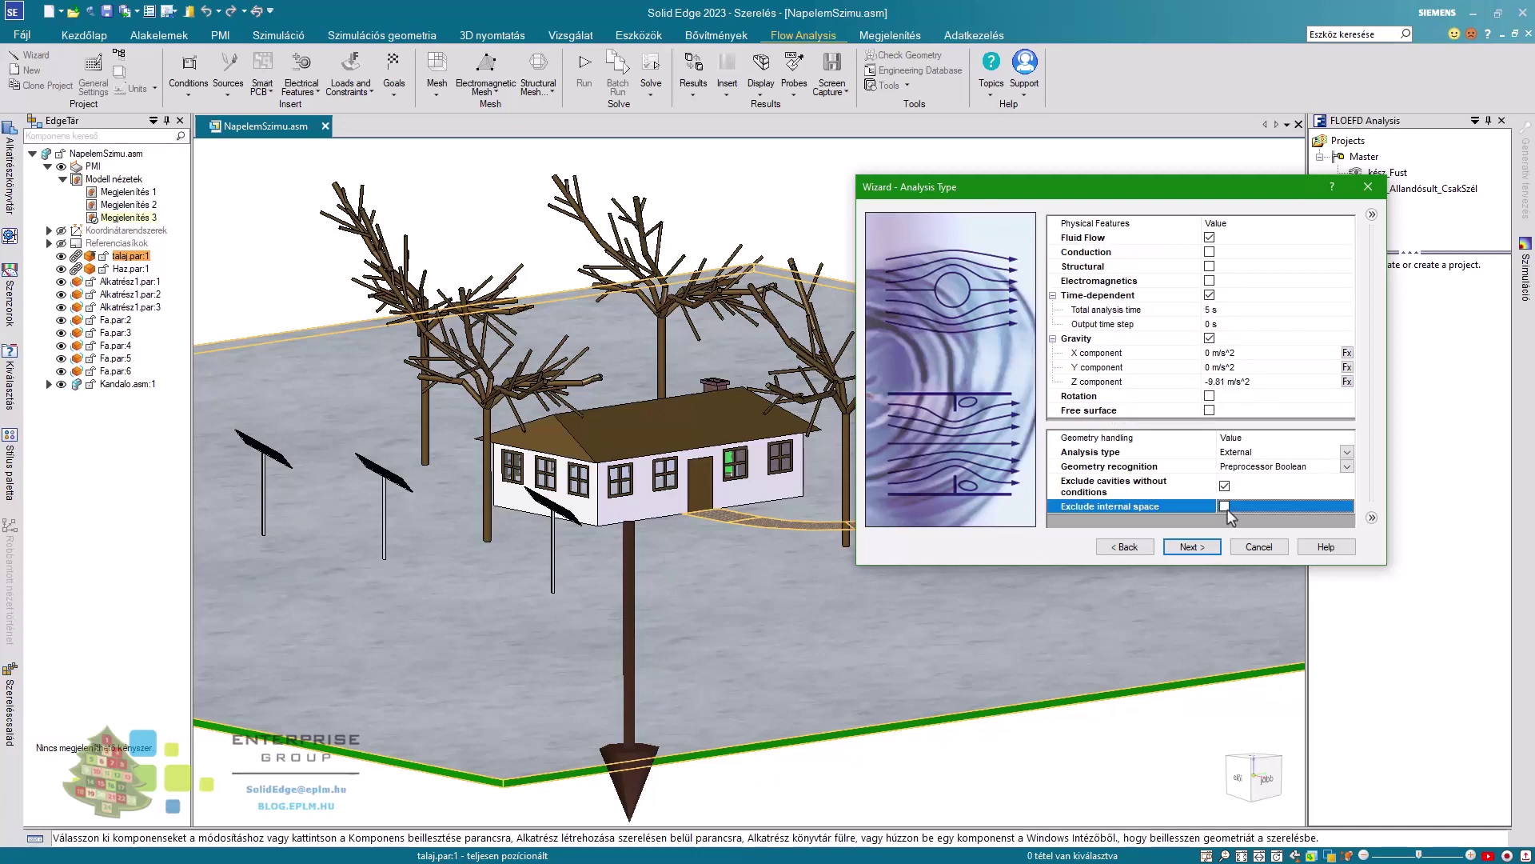
left_click(1200, 546)
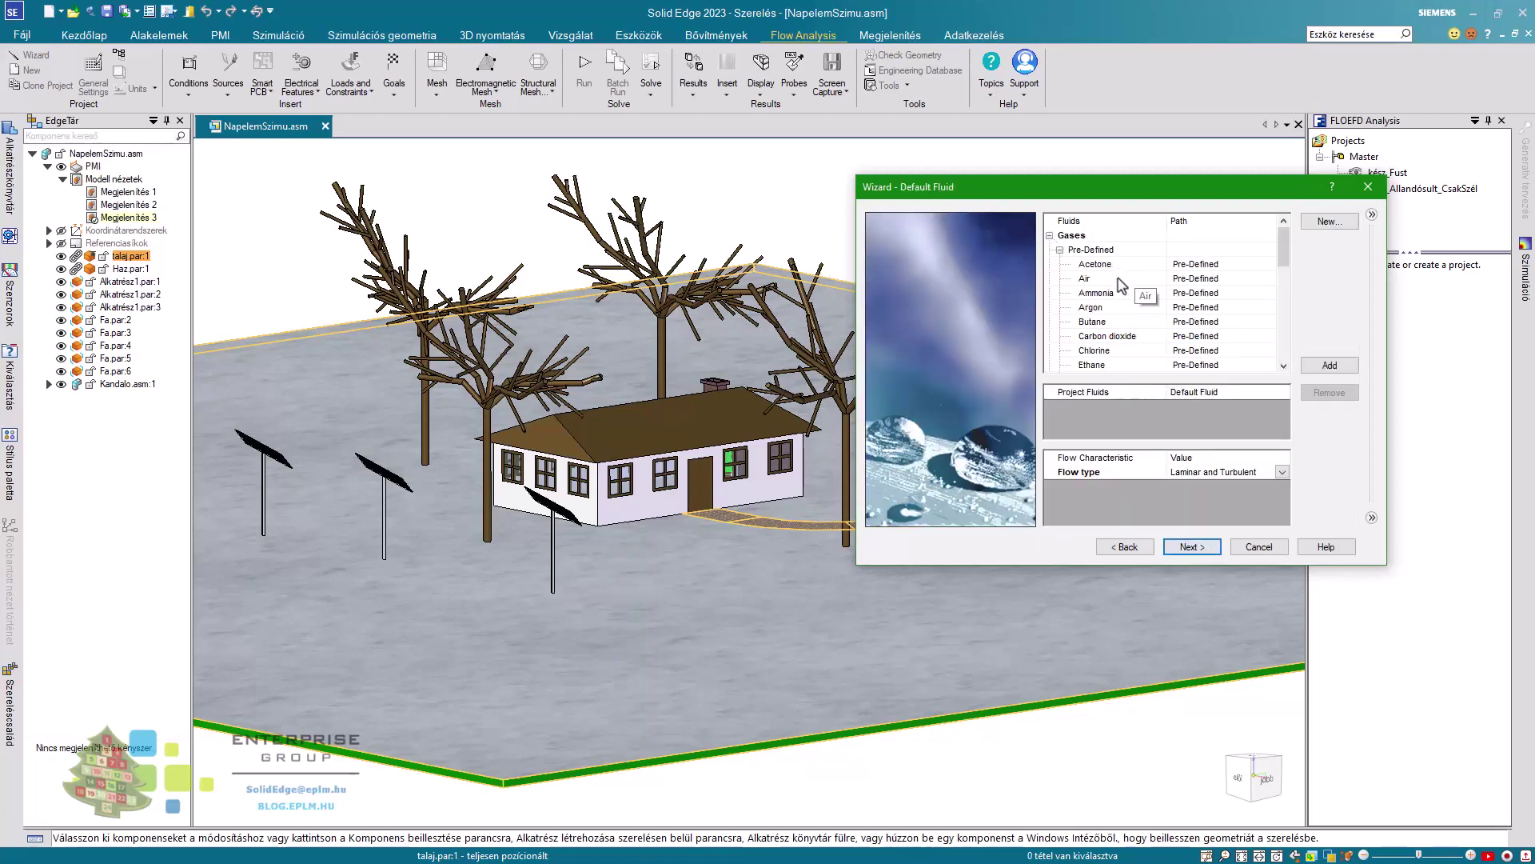
Add the predefined gas Air and the user-defined gas Fust as project fluids, keeping the default wall conditions.
double_click(1119, 278)
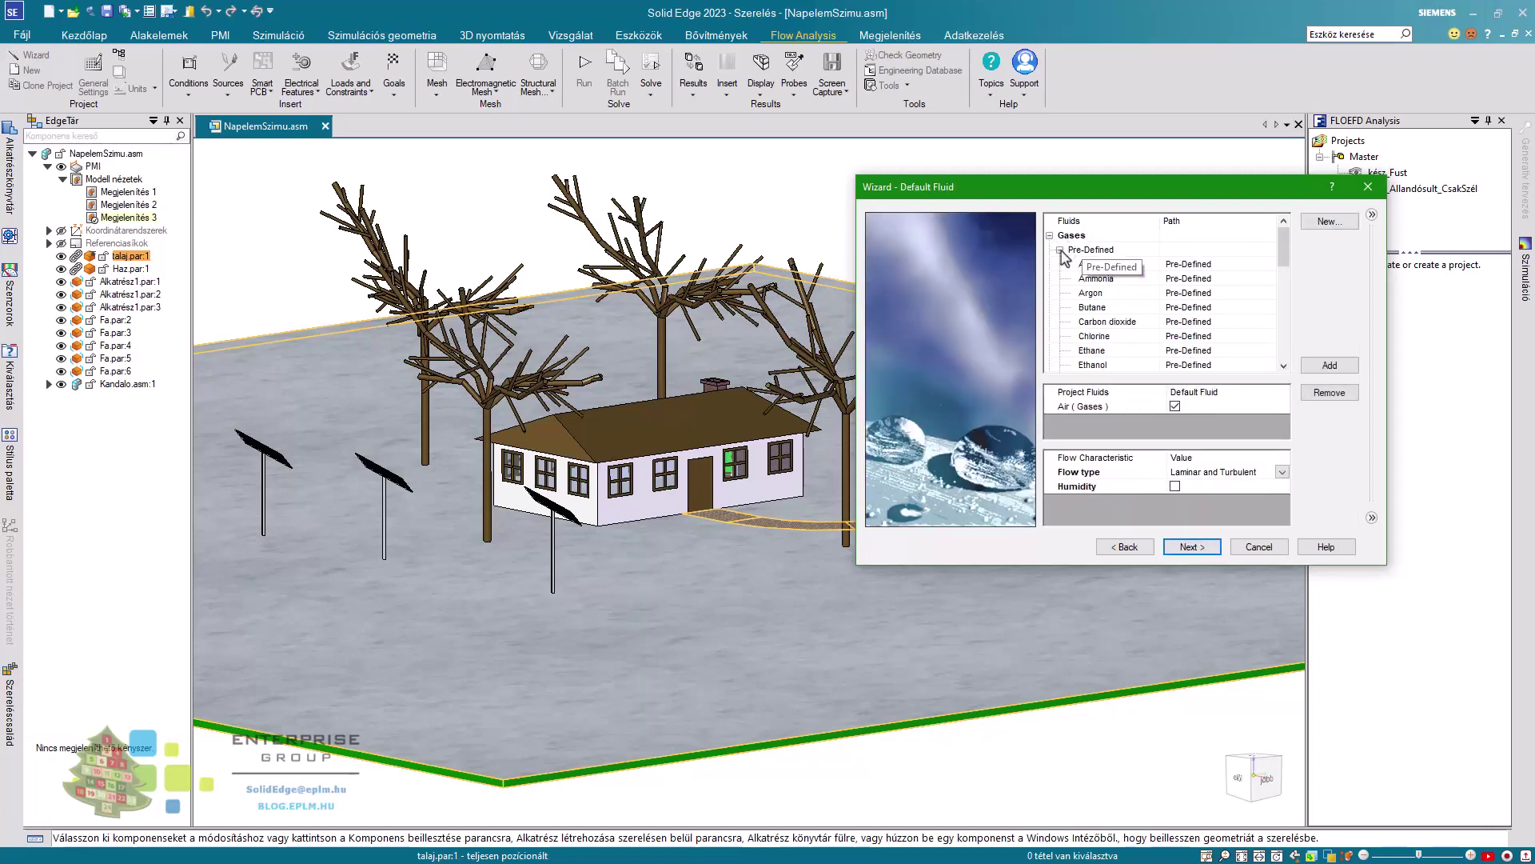
left_click(1060, 249)
left_click(1059, 264)
left_click(1134, 280)
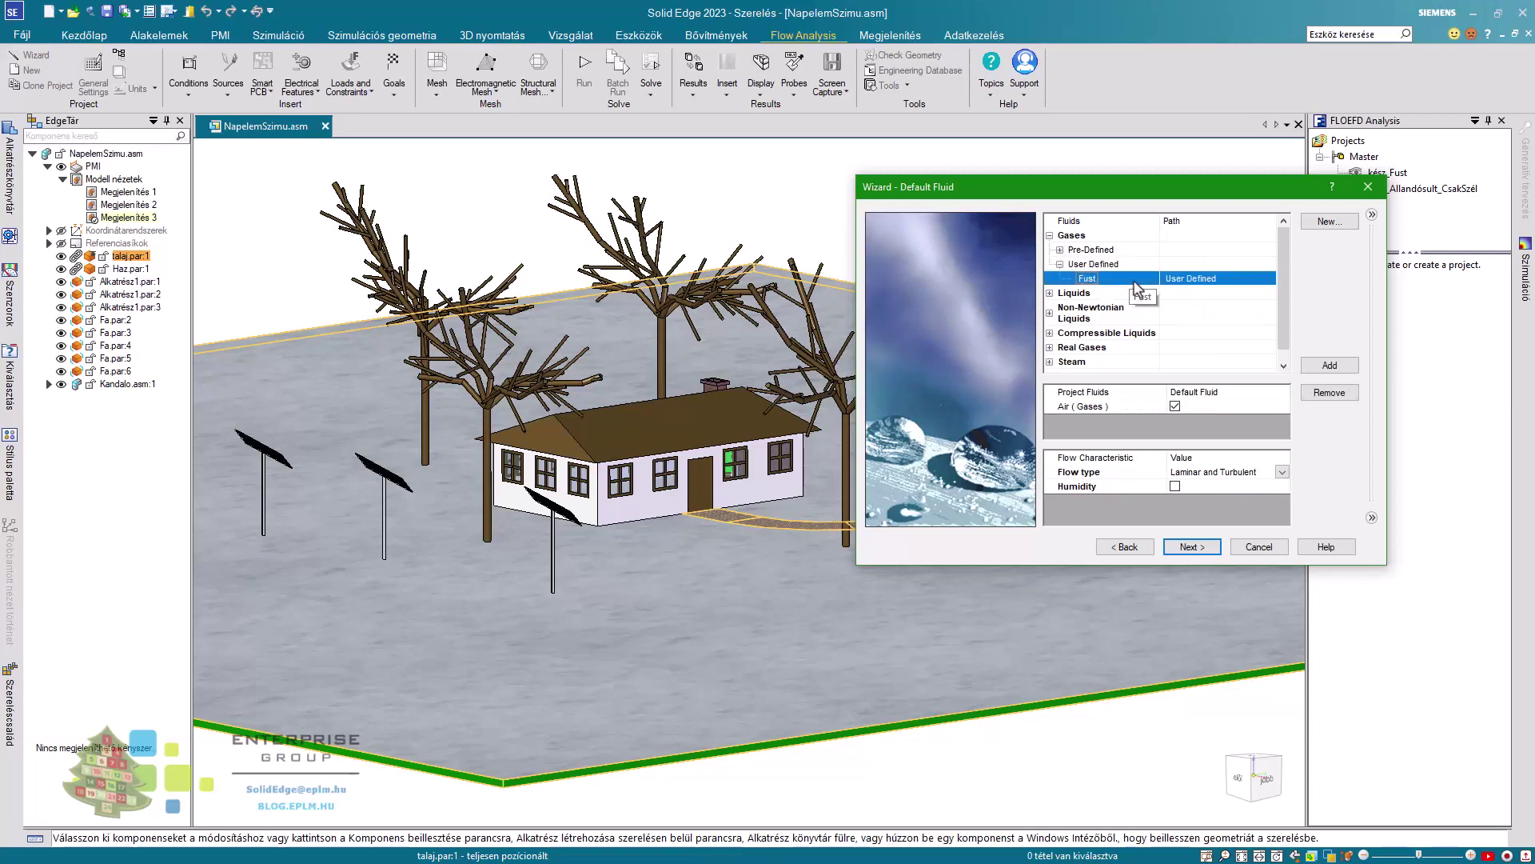
double_click(1135, 280)
left_click(1189, 547)
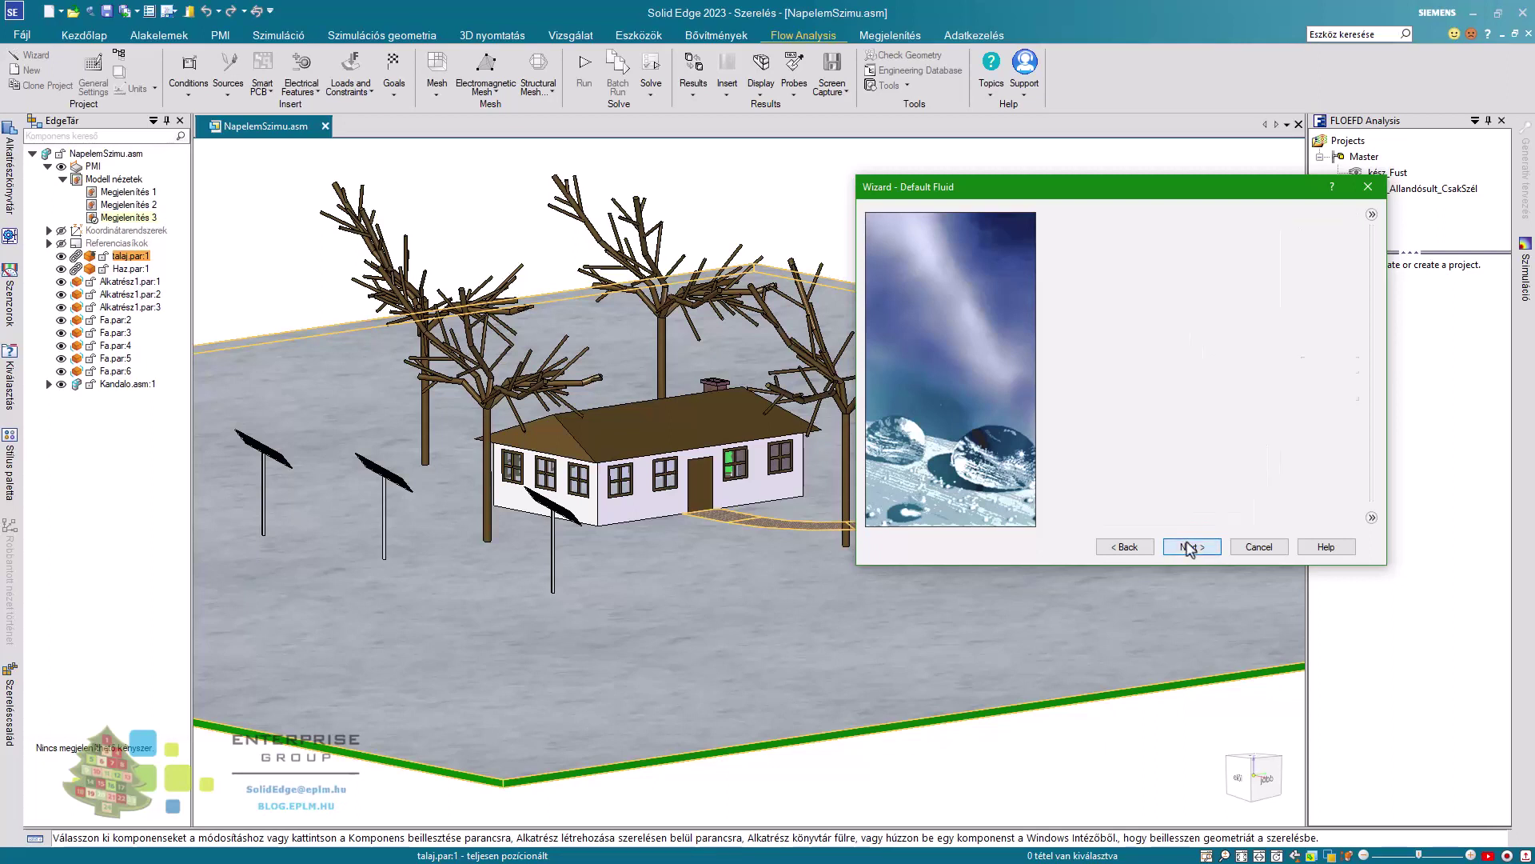
left_click(1189, 548)
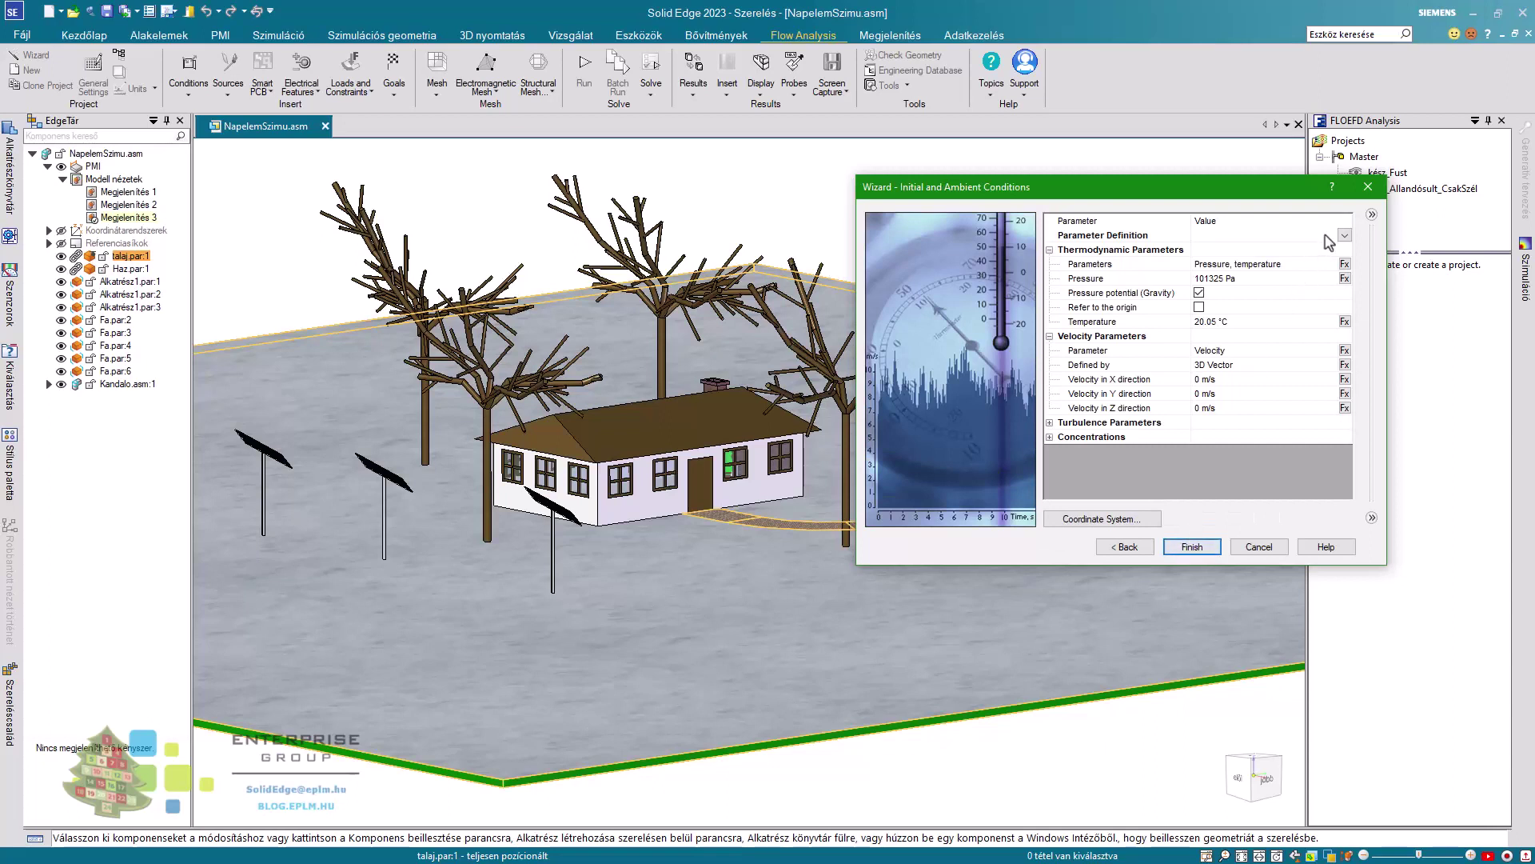
Transfer the initial conditions from the results of the FLOEFD project kész_Allandósult_CsakSzél.
left_click(1346, 238)
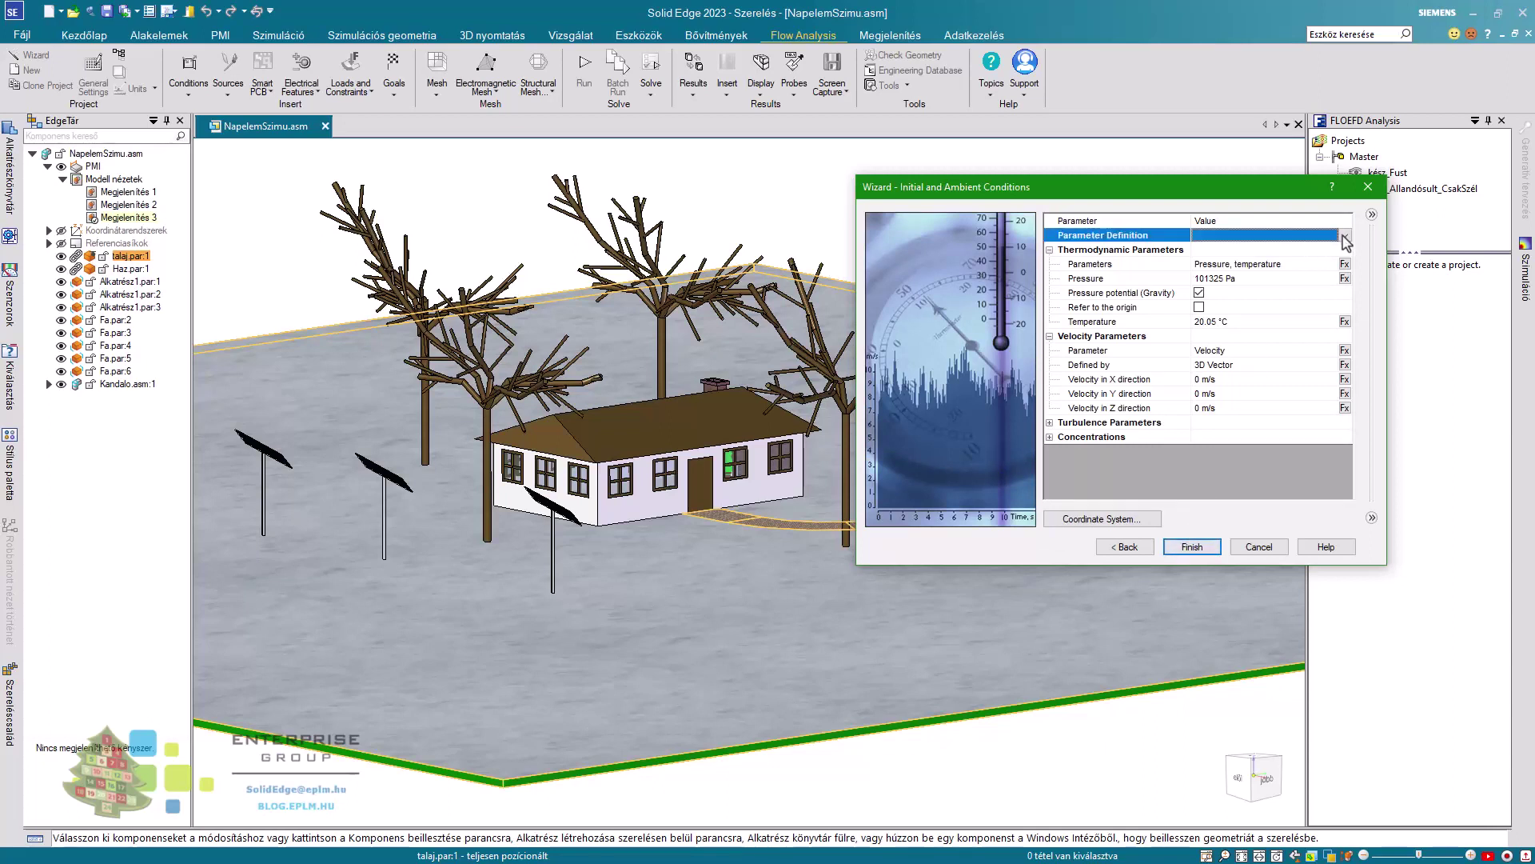
left_click(1346, 237)
left_click(1248, 262)
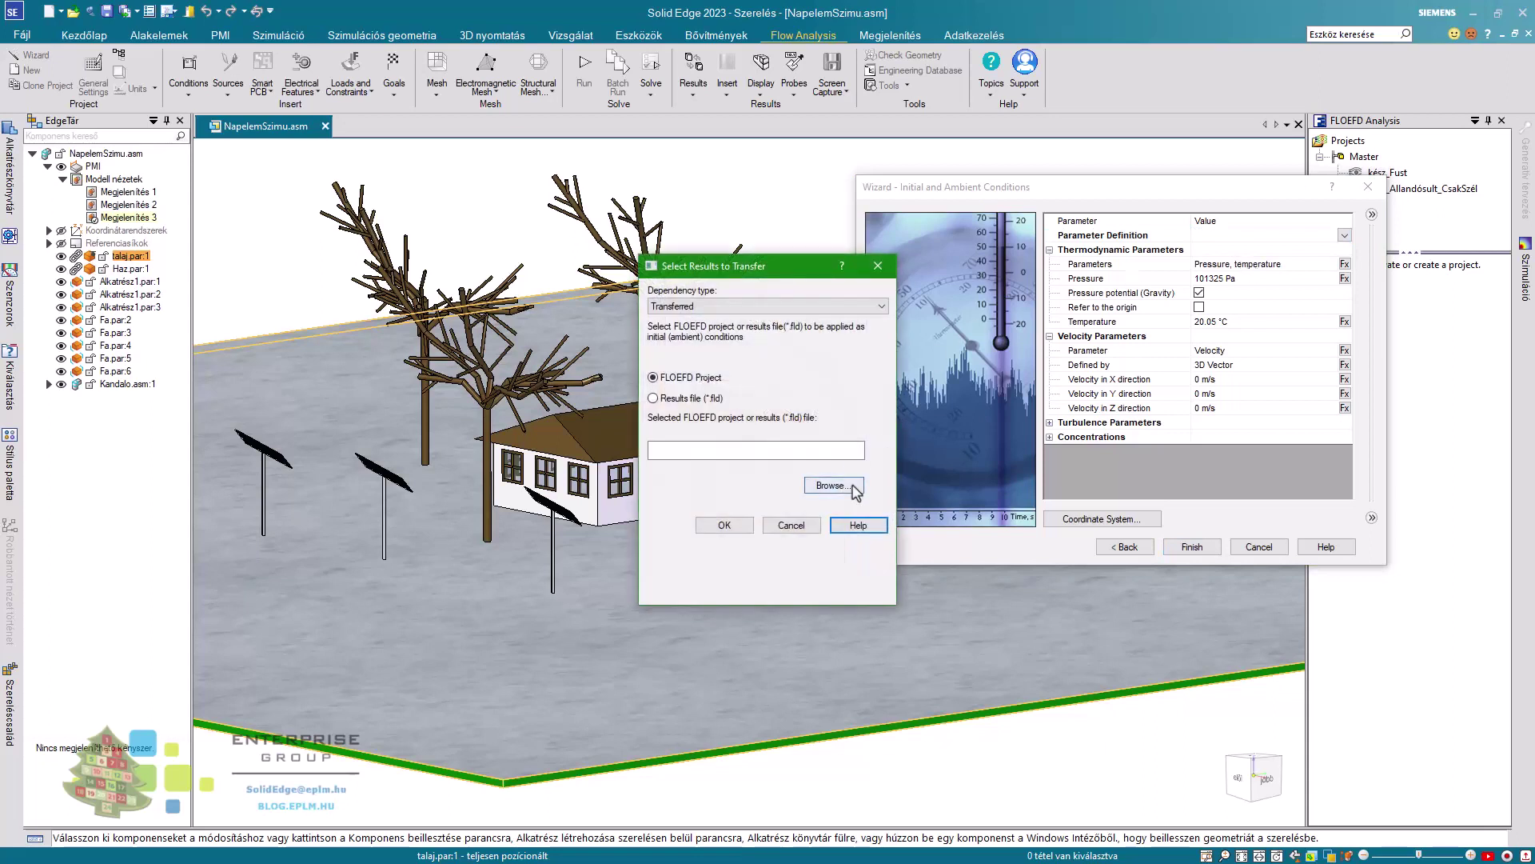
left_click(832, 485)
left_click(652, 377)
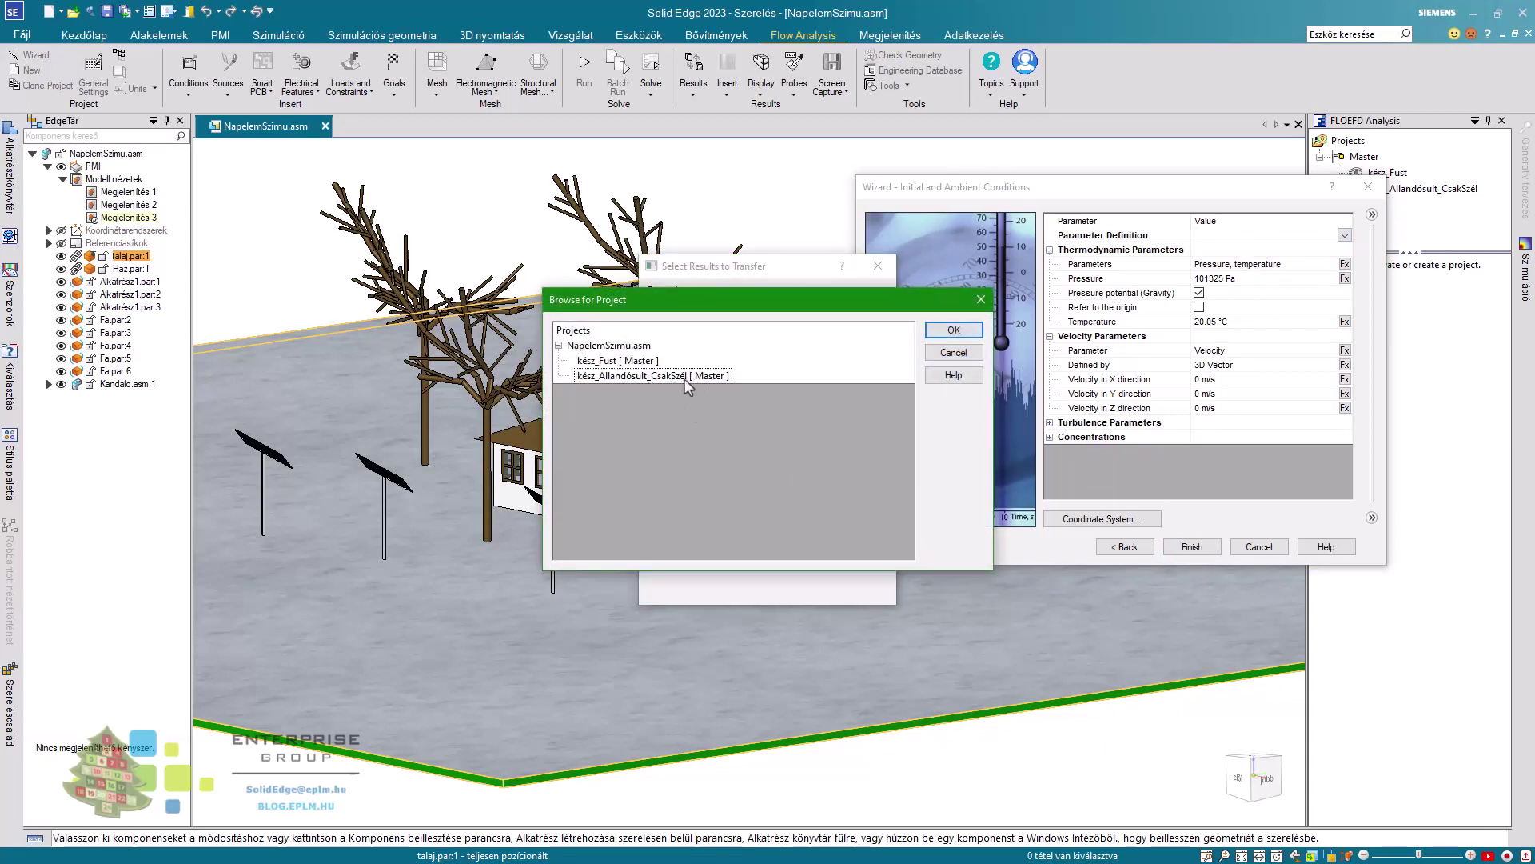
left_click(941, 334)
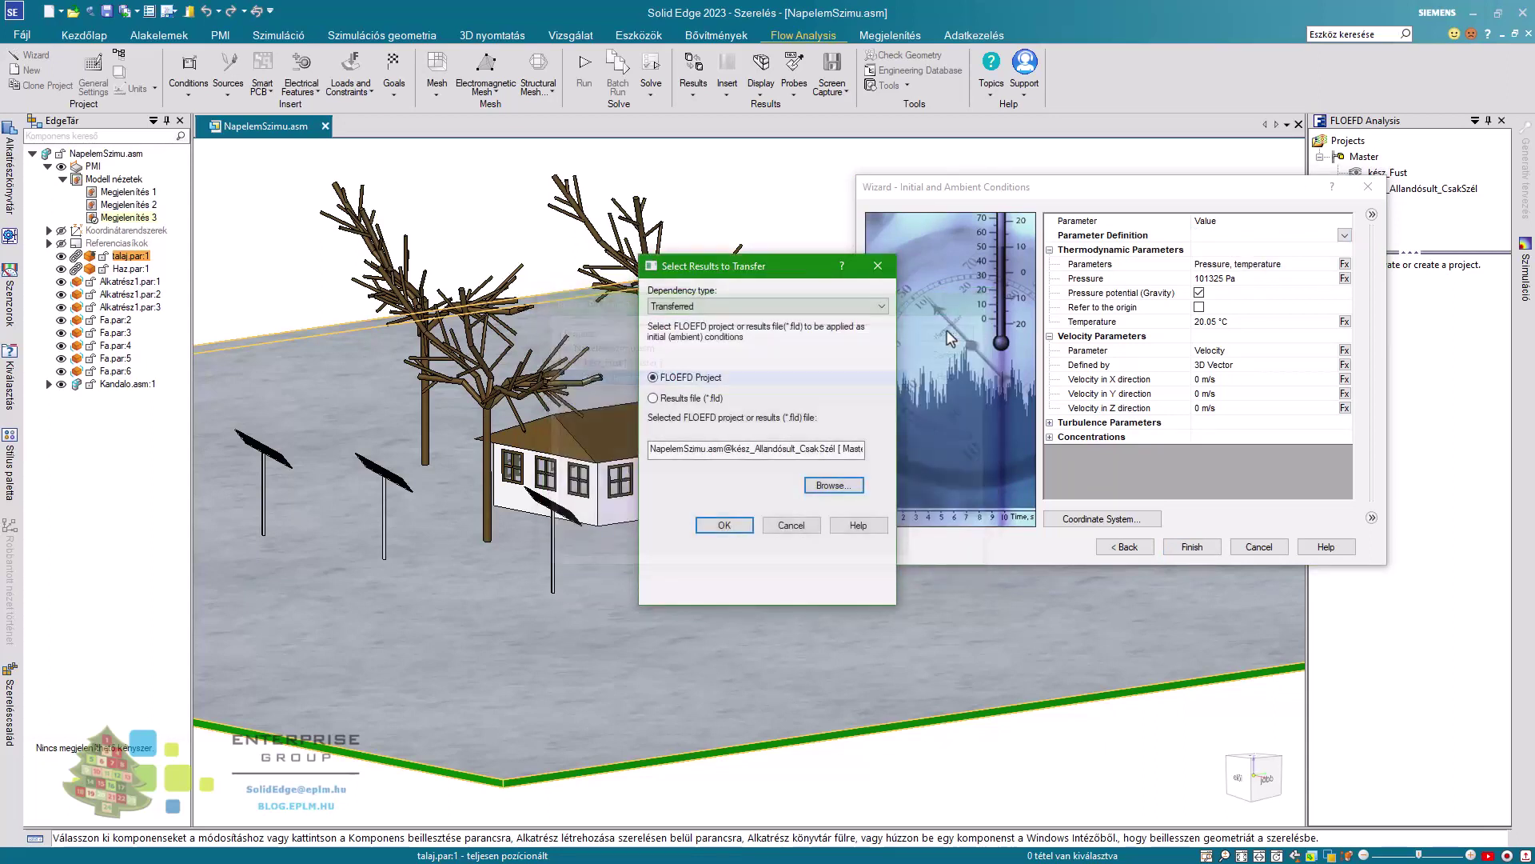
left_click(726, 525)
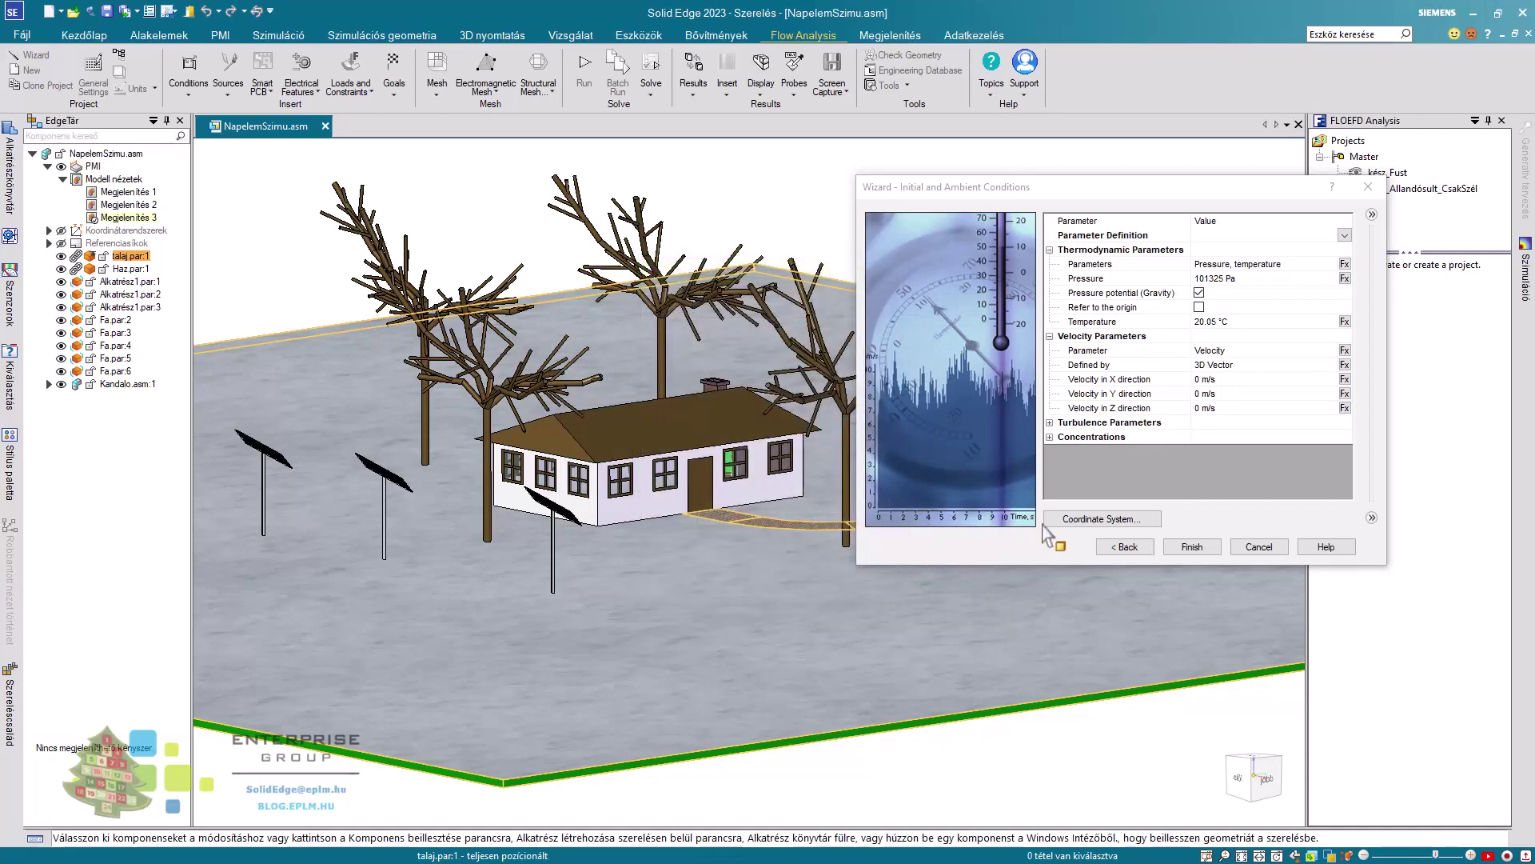
Set the initial mass fractions to Air 1 and Fust 0, and finish creating the project.
left_click(1049, 437)
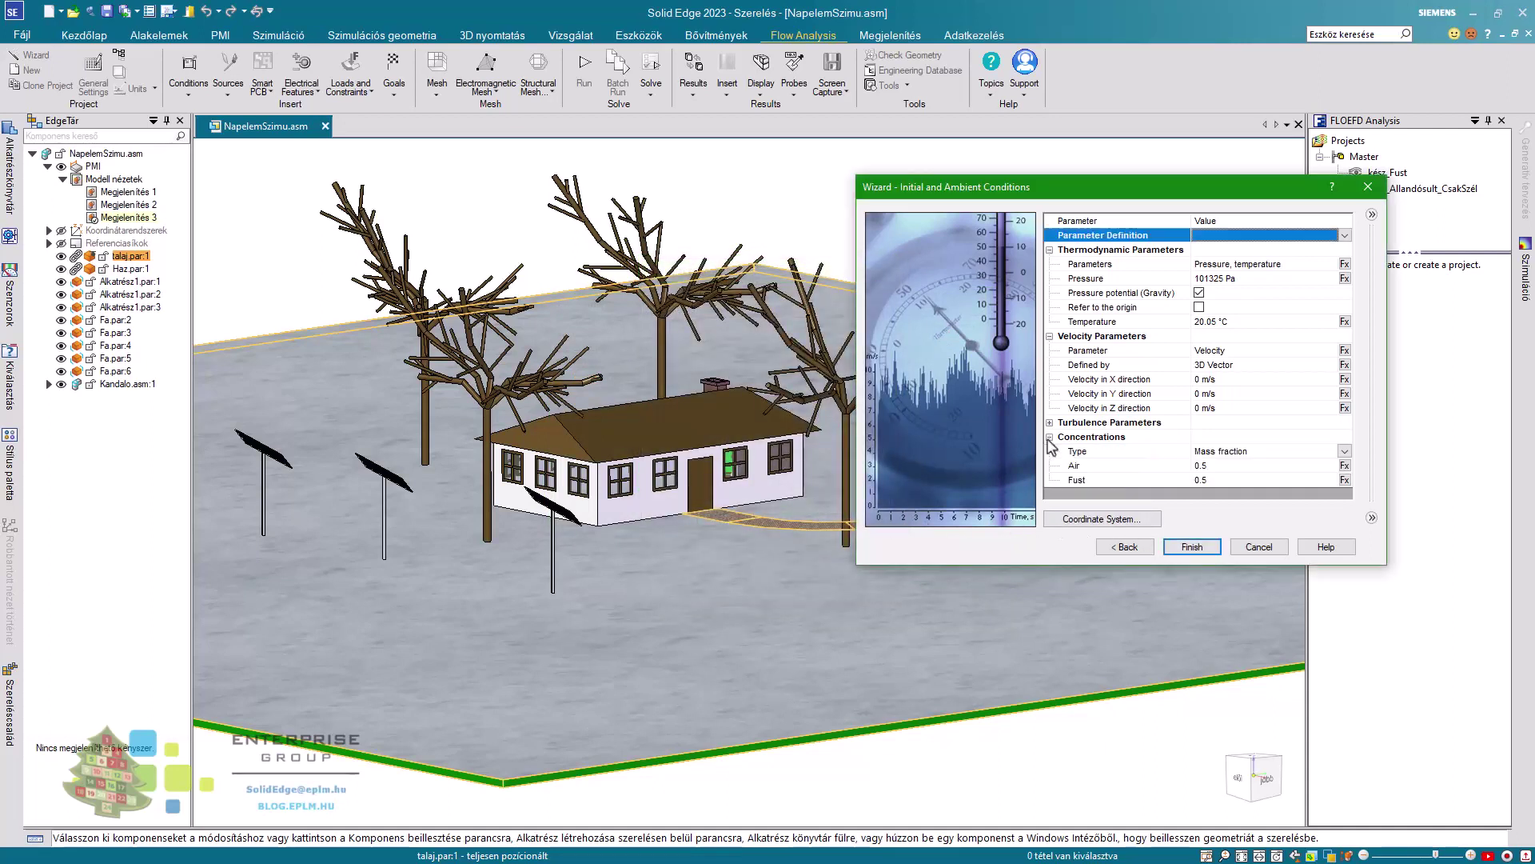
left_click(1201, 465)
type("1")
left_click(1210, 478)
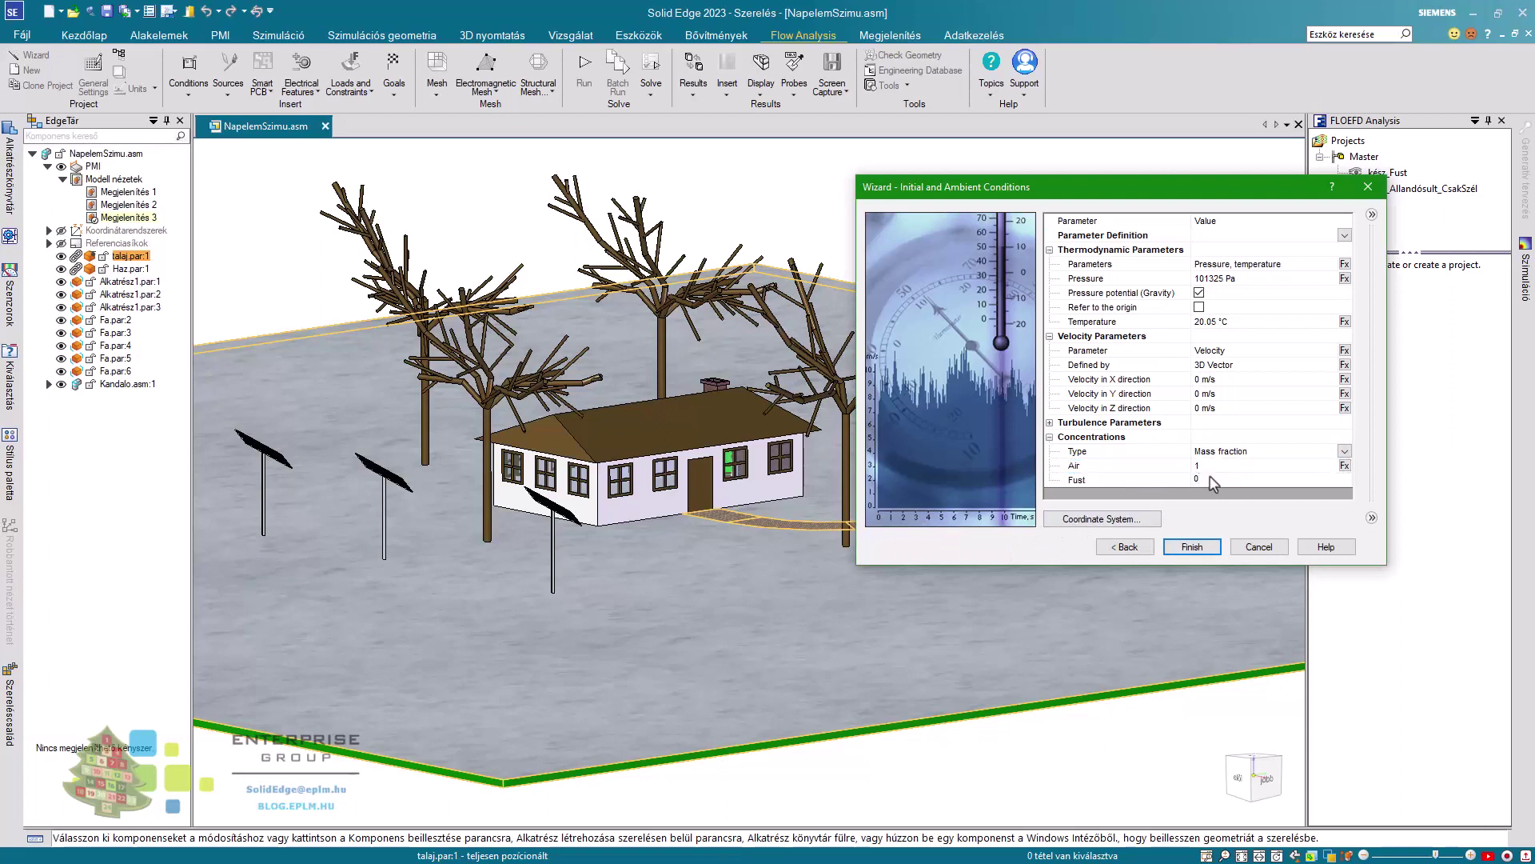
left_click(1213, 479)
left_click(1192, 547)
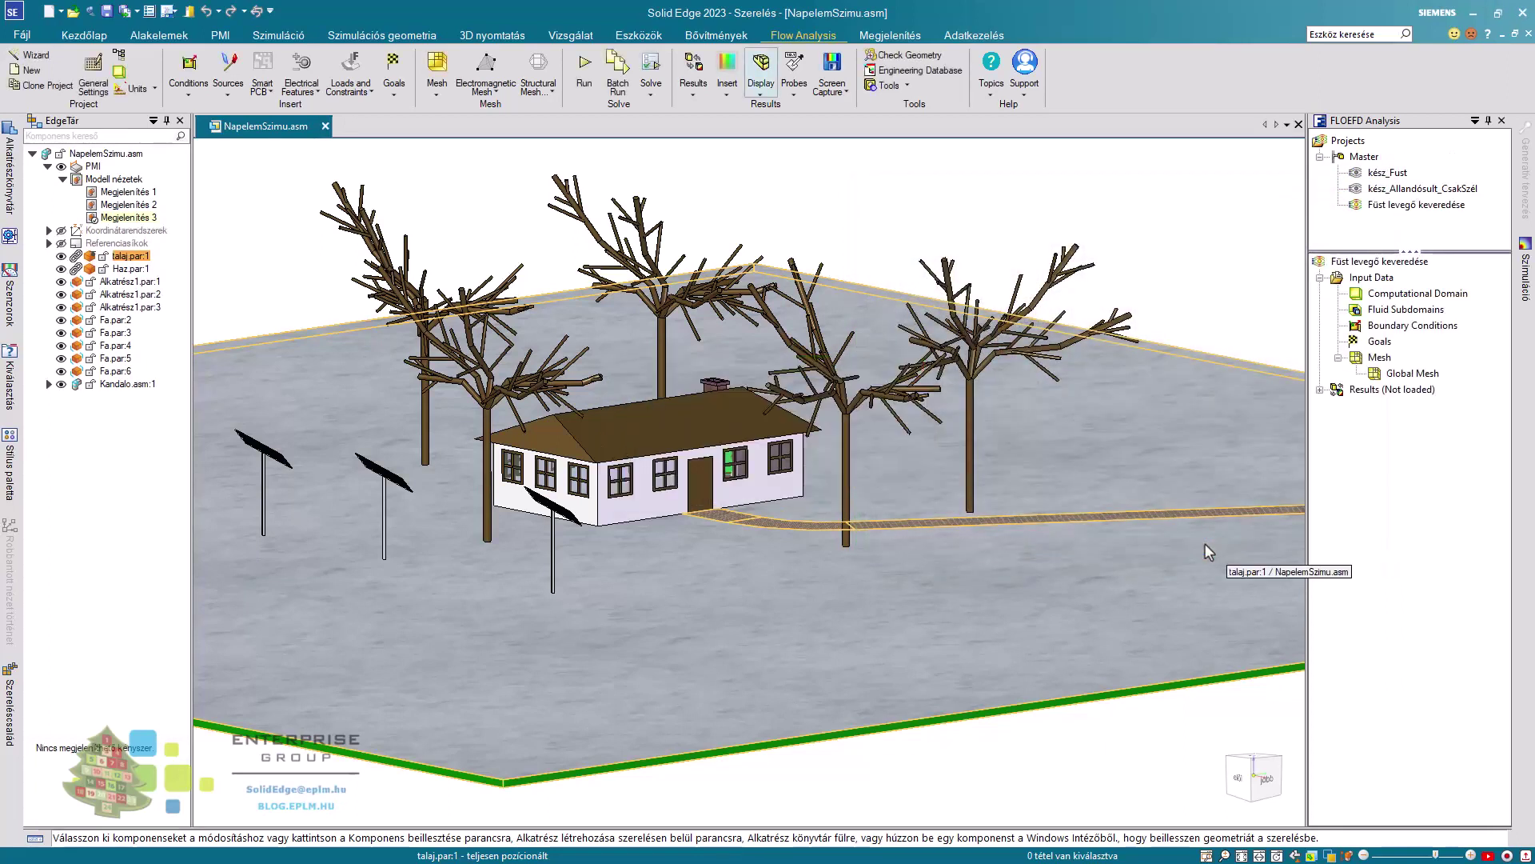
Shrink the computational domain around the house, with X about ±36.57 m, Z min 0 m and Z max about 42.74 m.
left_click(1392, 293)
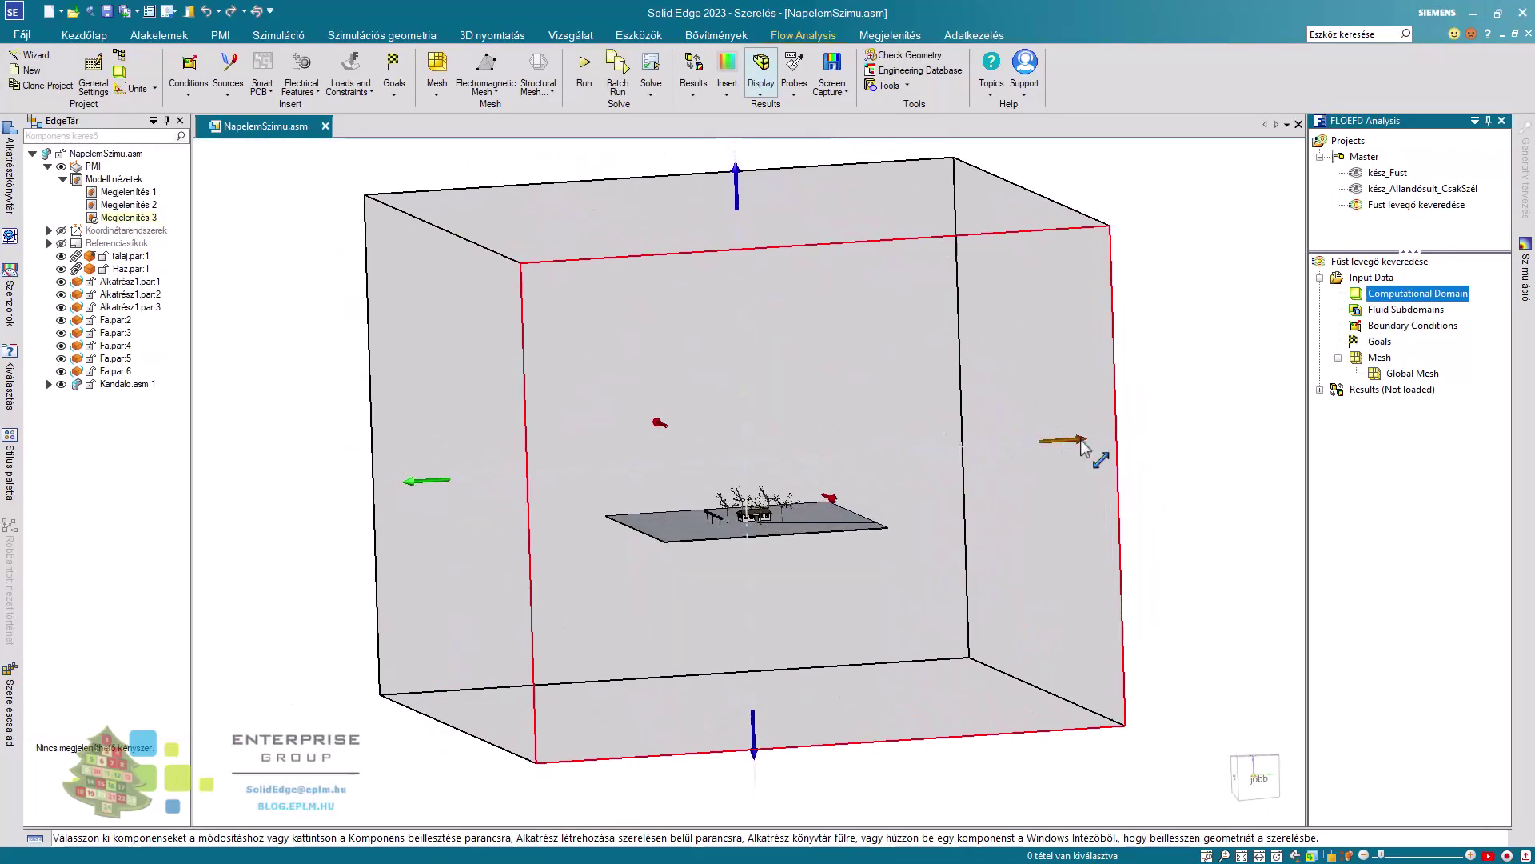
left_click_drag(1081, 440, 881, 461)
middle_click_drag(982, 373, 1172, 387)
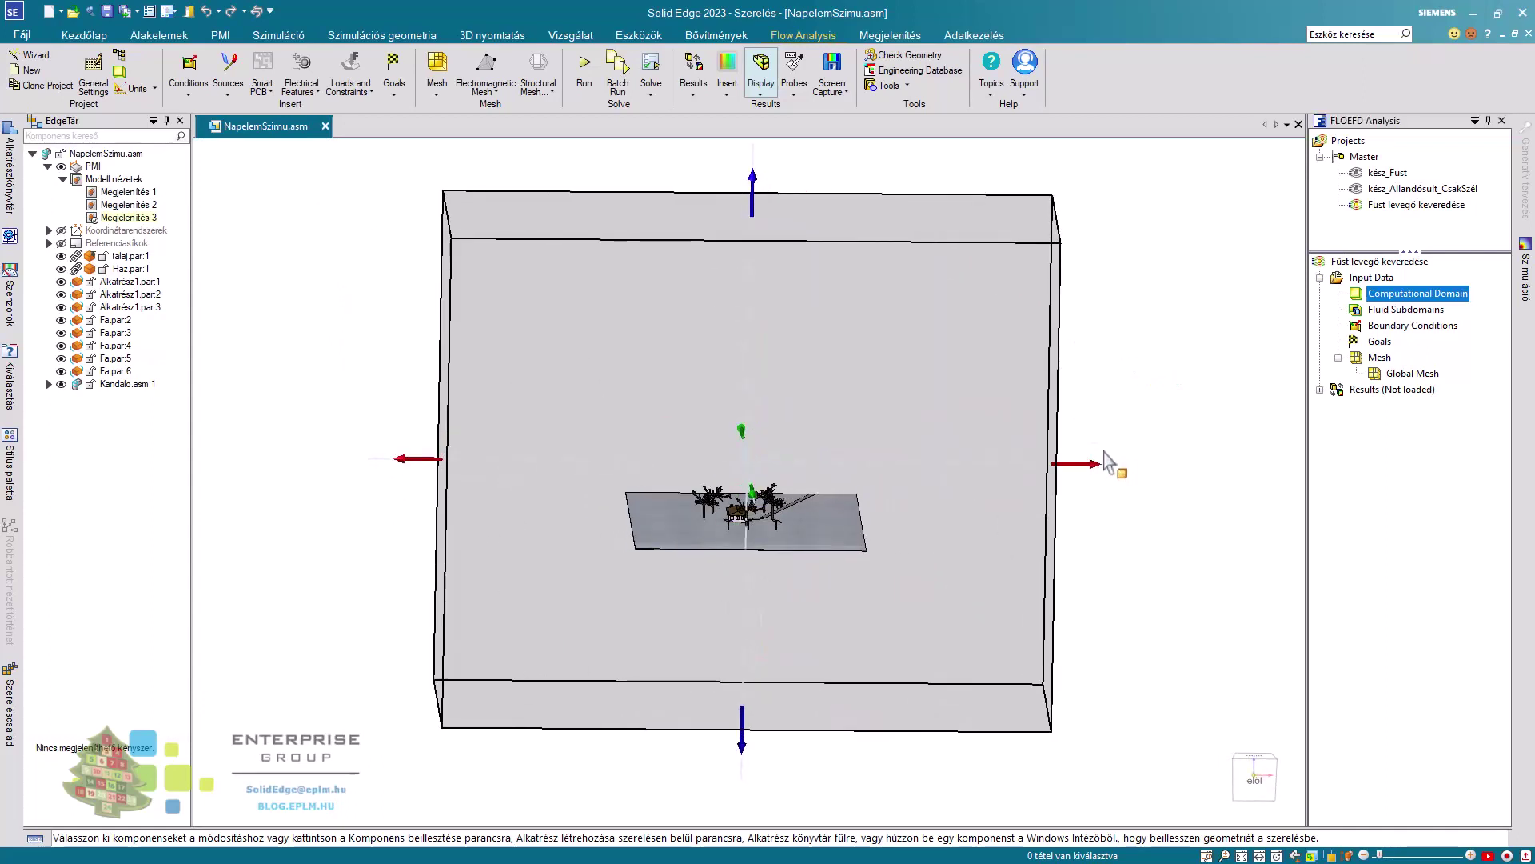
left_click_drag(1096, 465, 899, 464)
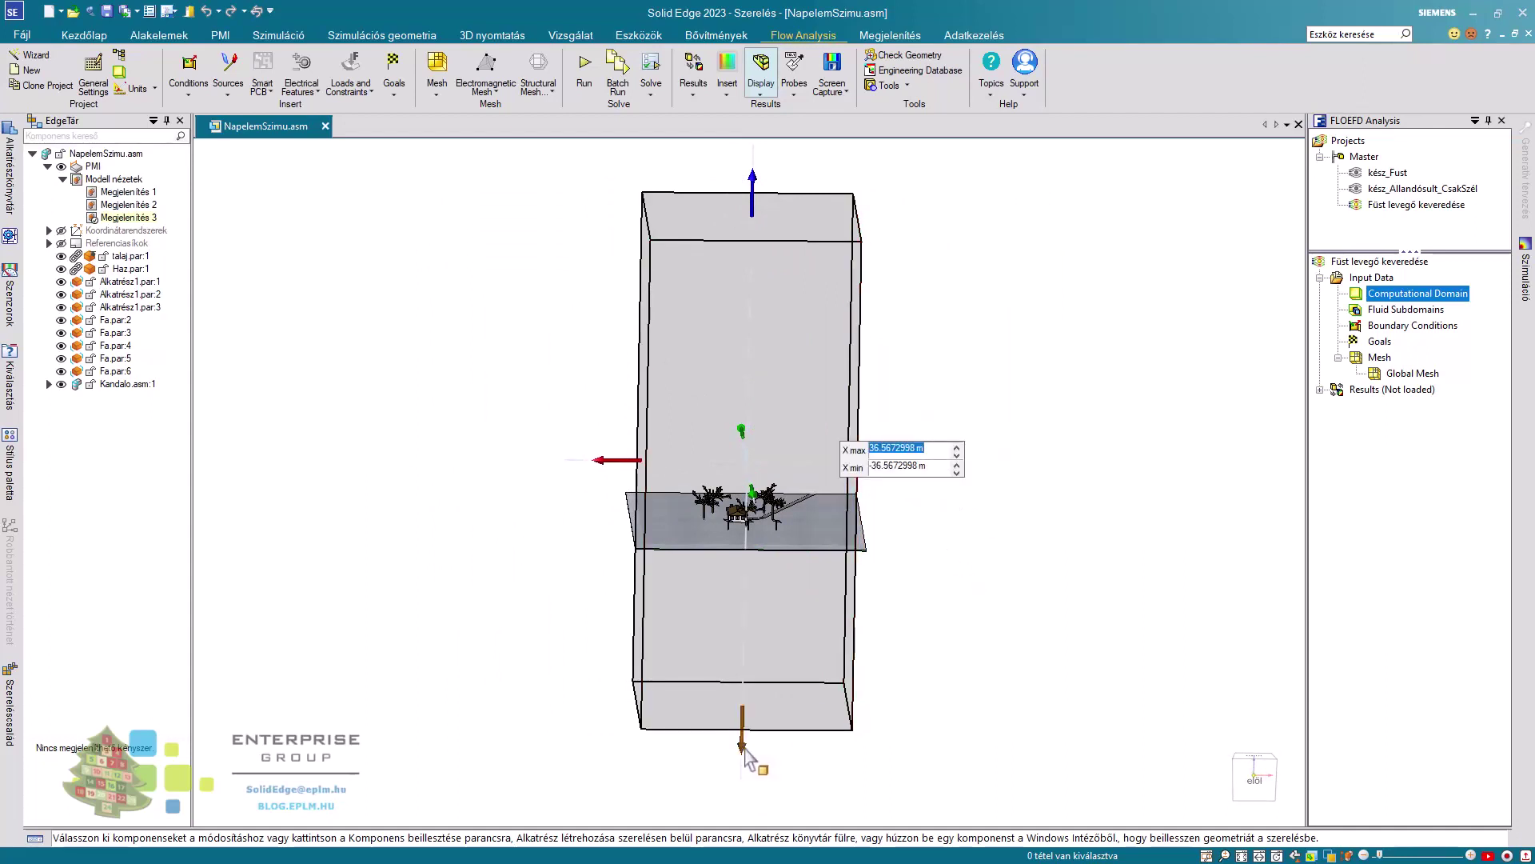
left_click_drag(744, 746, 743, 566)
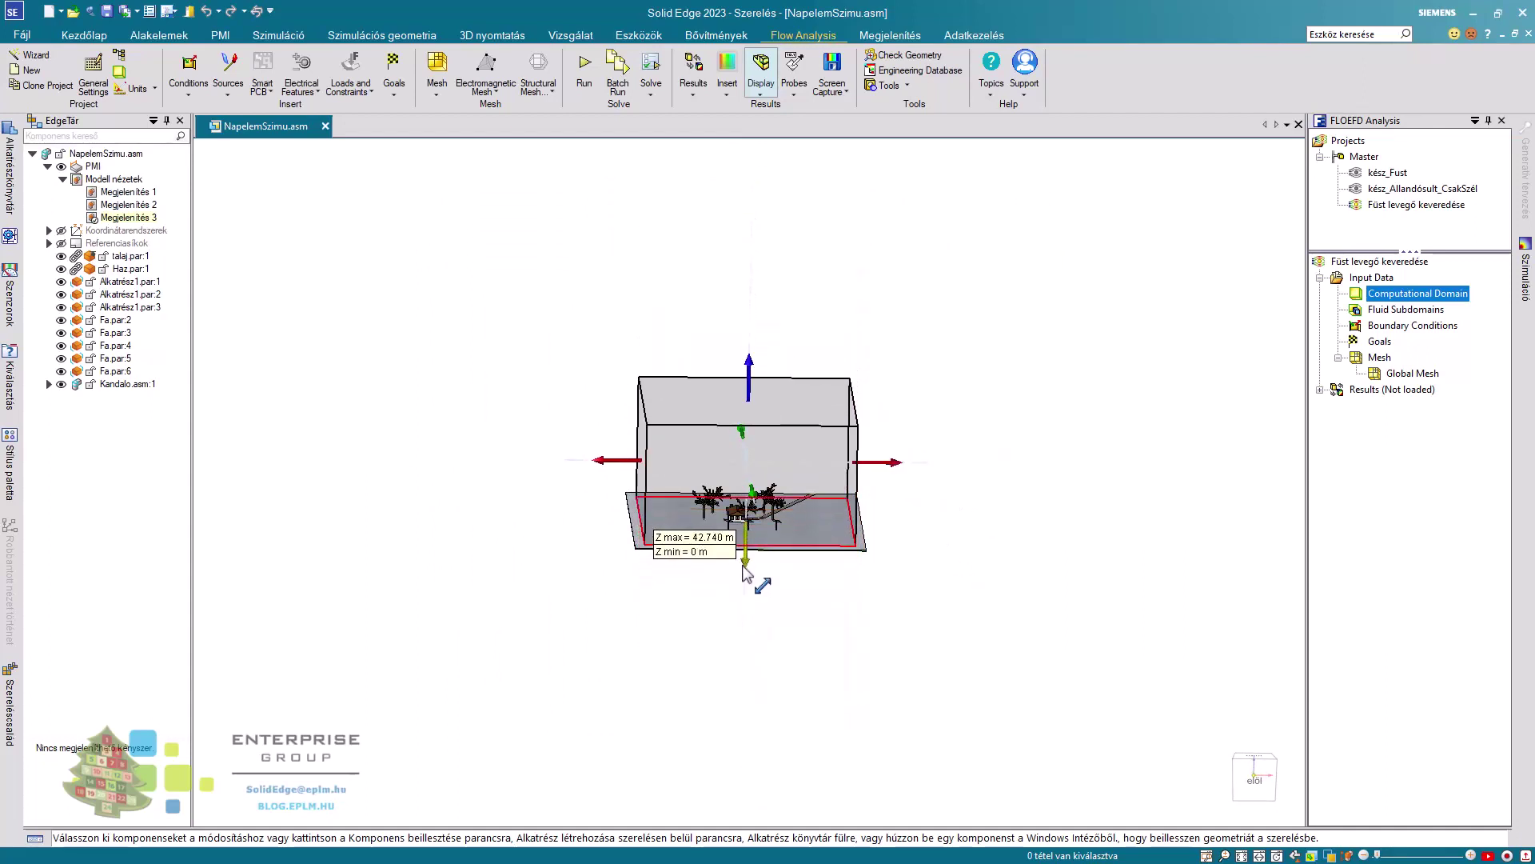
middle_click_drag(967, 514, 678, 490)
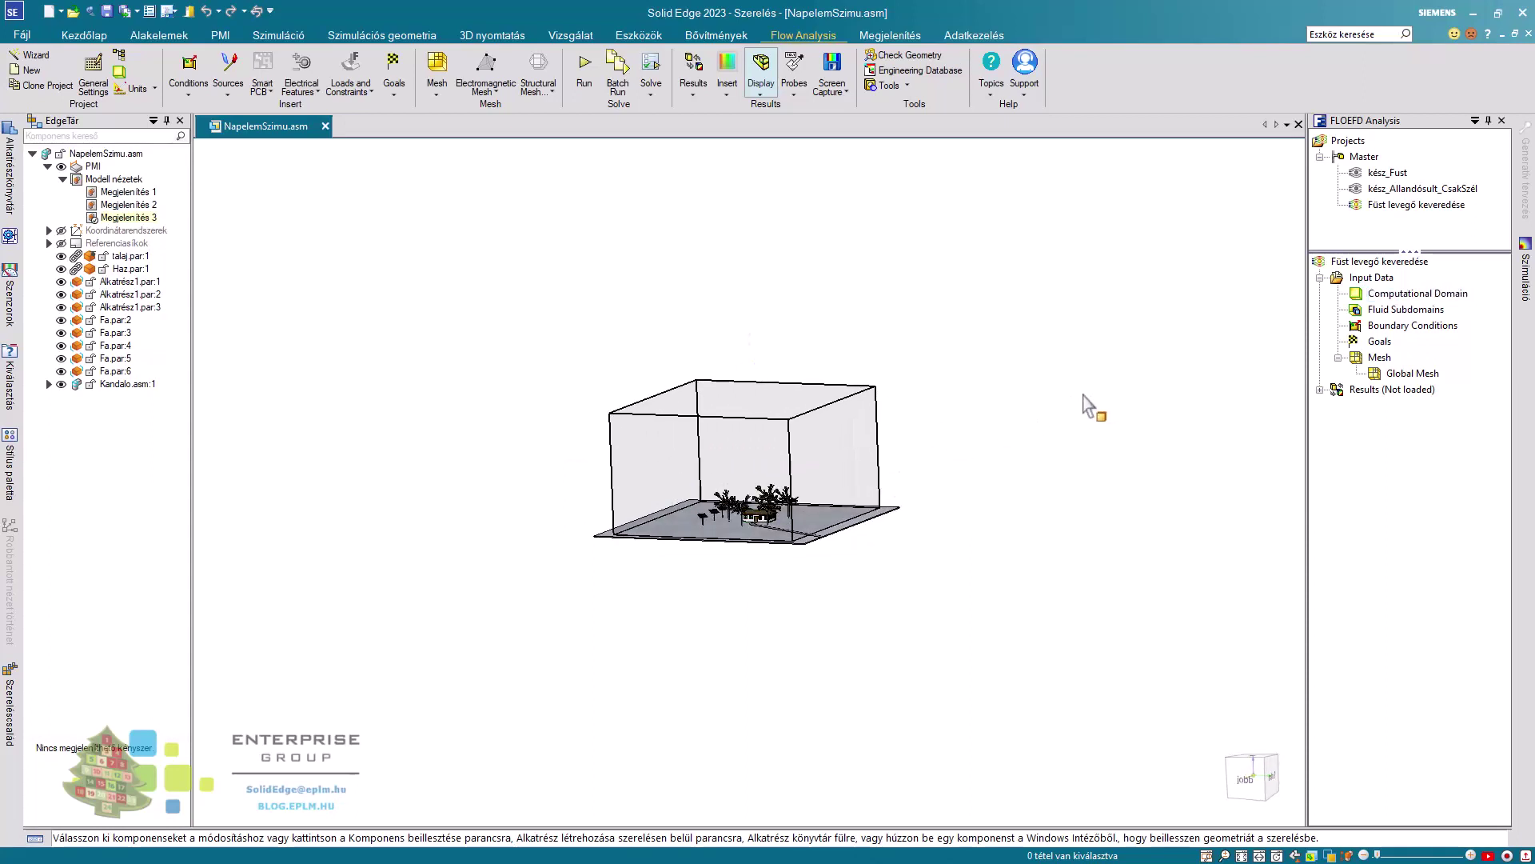
Insert a boundary condition and select the face inside the house's chimney for it.
key("ctrl+i")
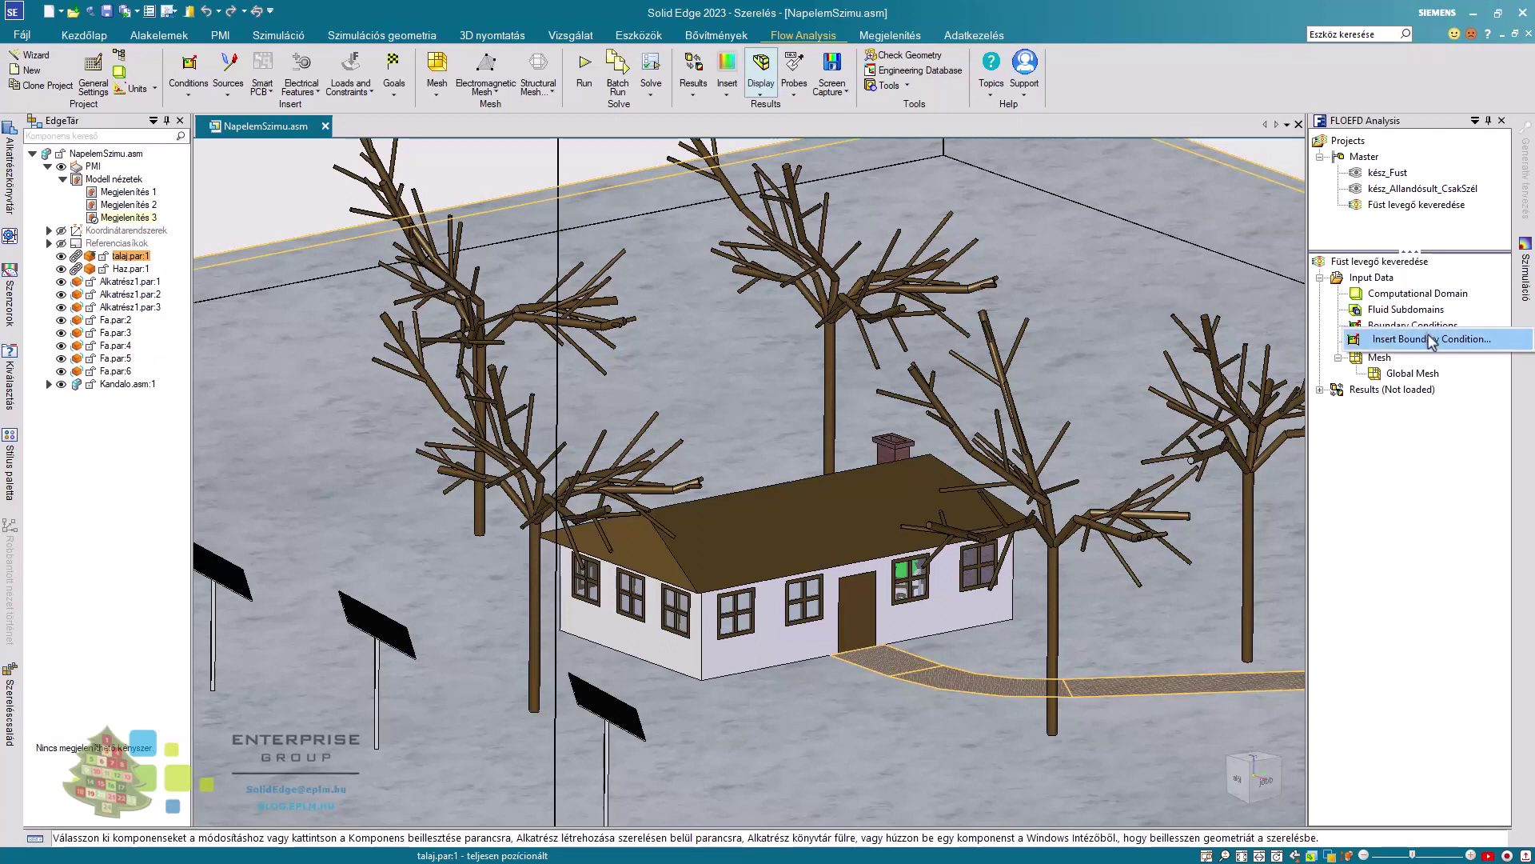
left_click(1431, 340)
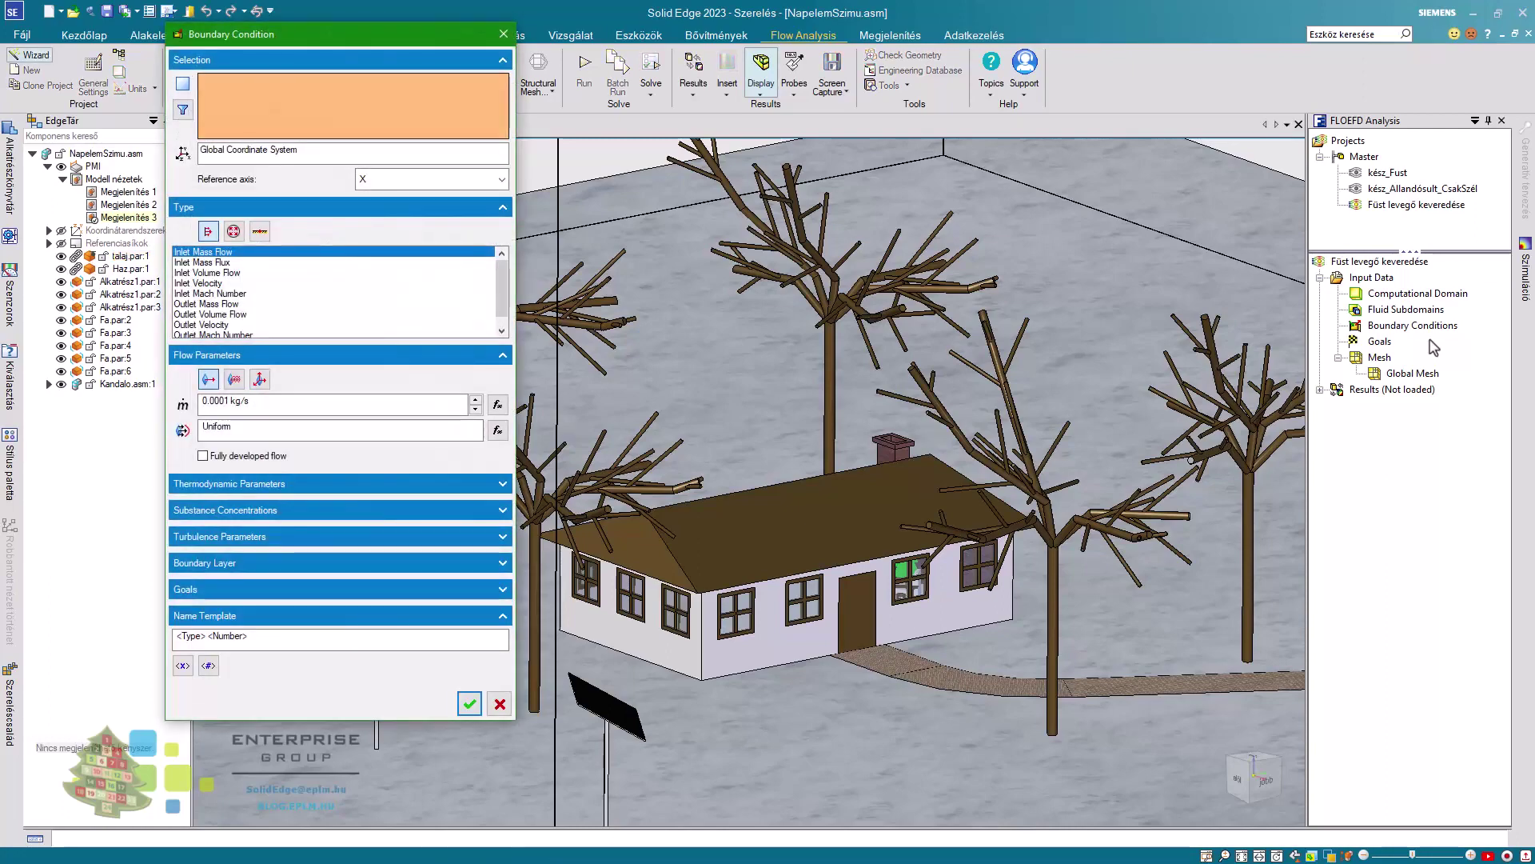
middle_click_drag(920, 324, 984, 218)
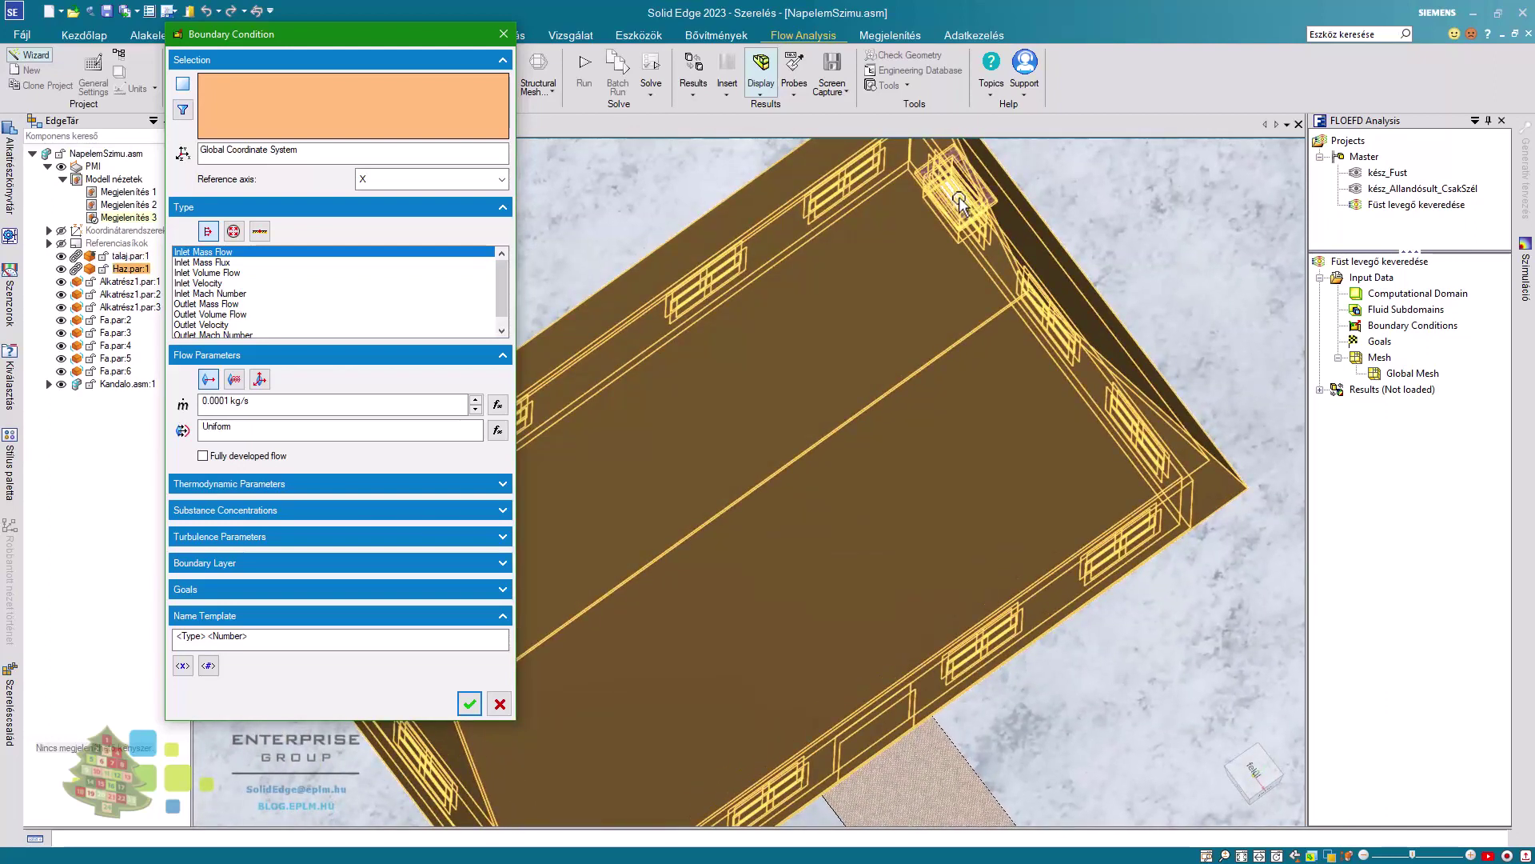
right_click(958, 196)
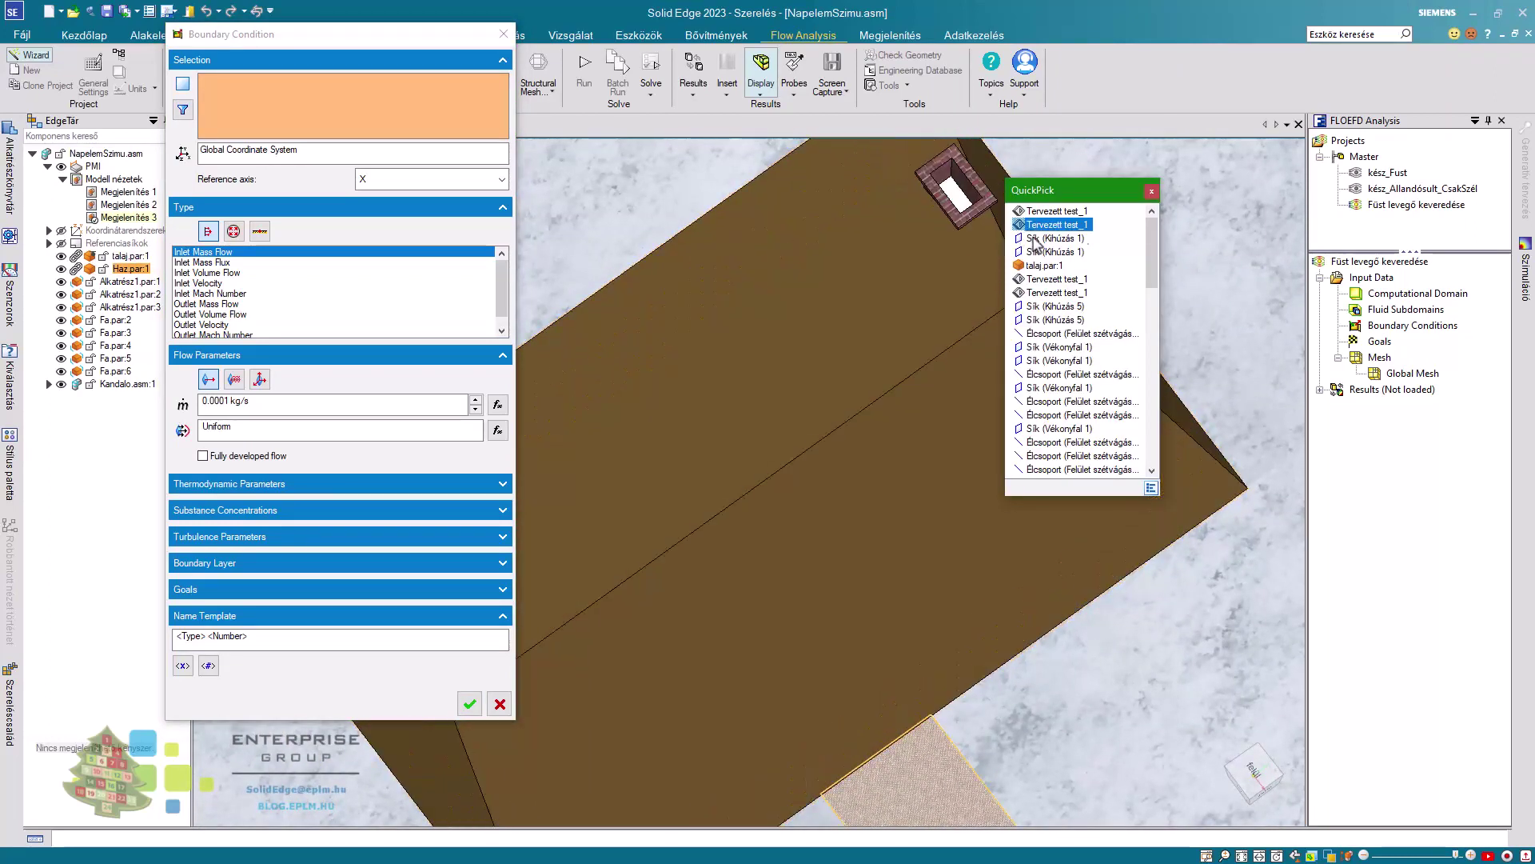
left_click(1052, 307)
scroll(1136, 264, "down", 5)
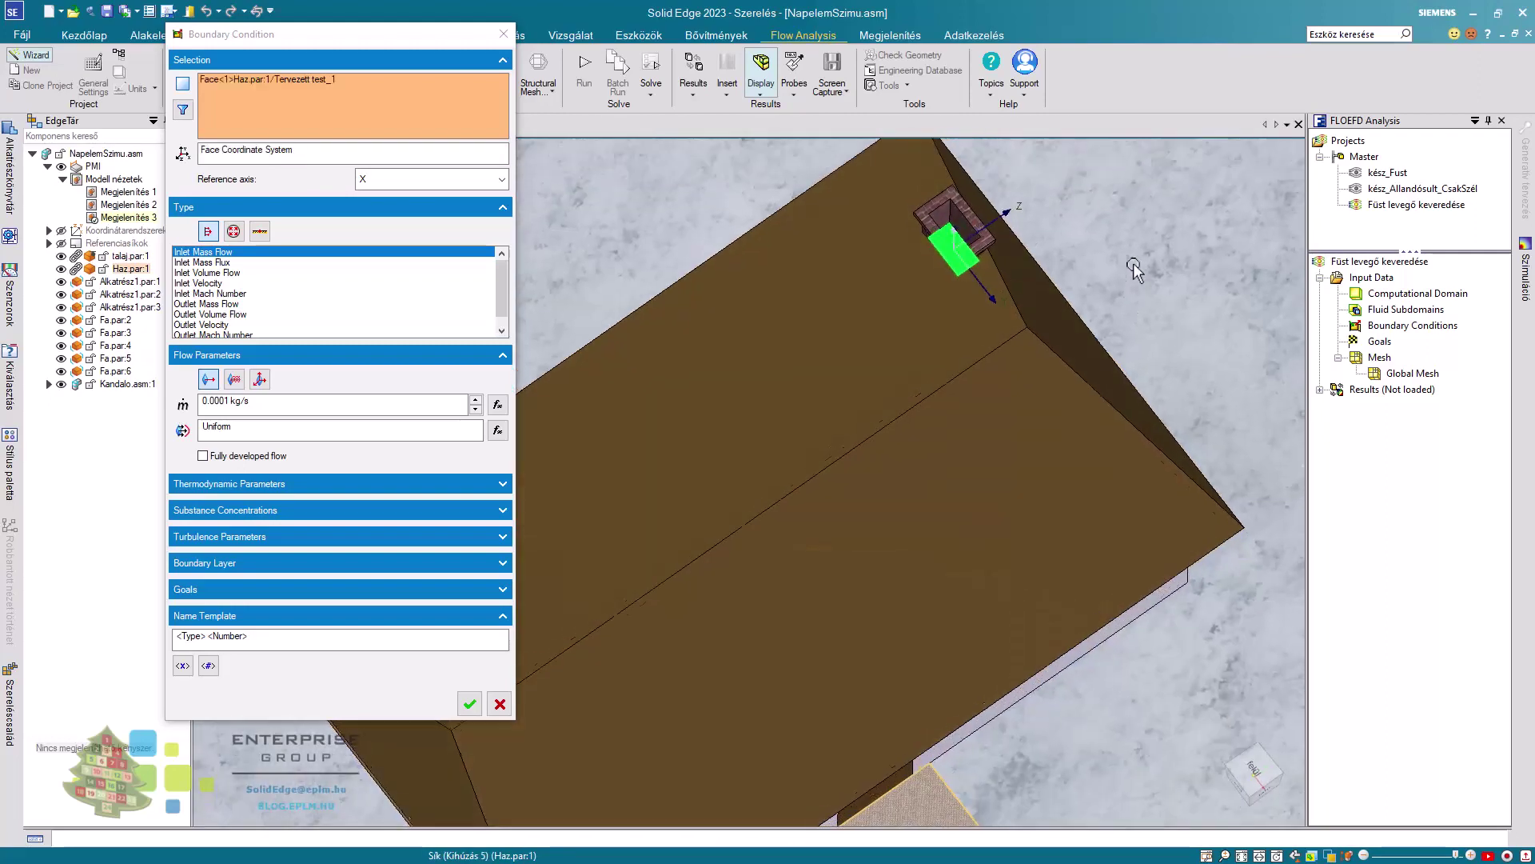
scroll(1138, 266, "down", 5)
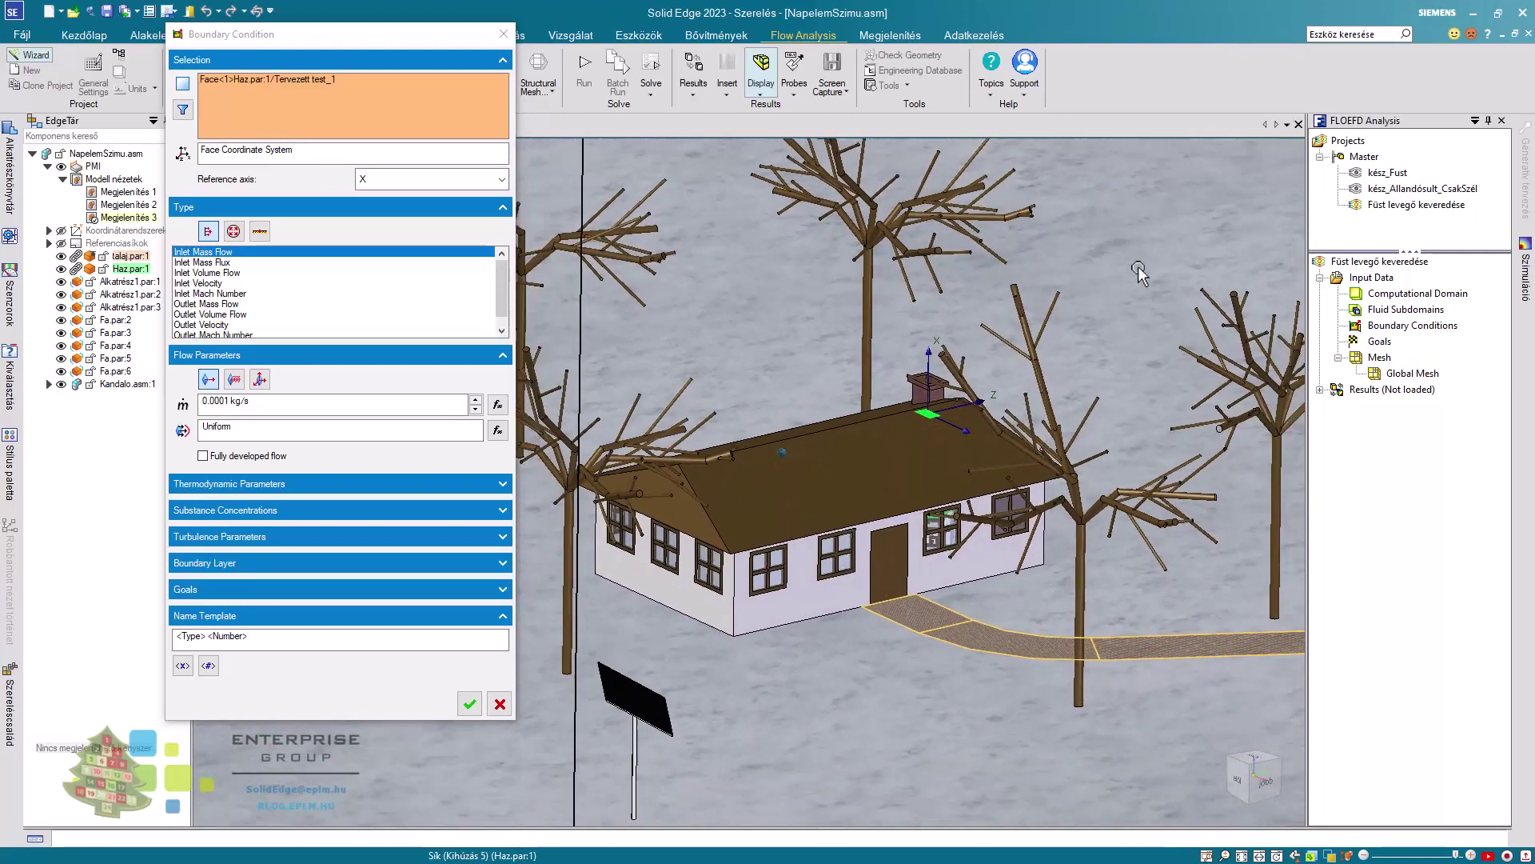
Define the chimney face as an Inlet Velocity of 8 m/s with fully developed flow and mass fractions Air 0 and Fust 1.
left_click(198, 283)
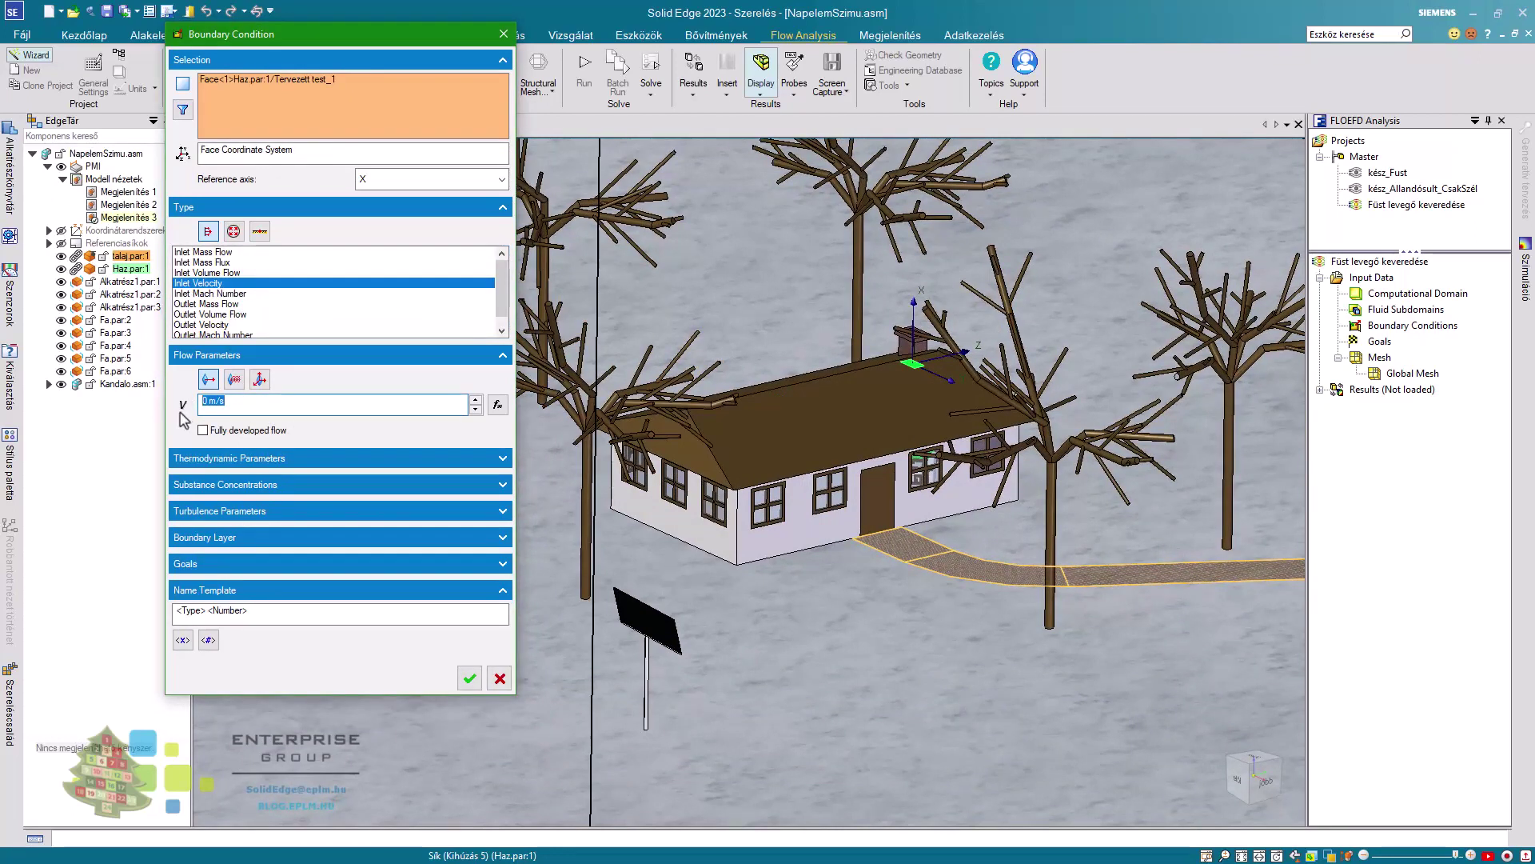
type("8")
left_click(242, 431)
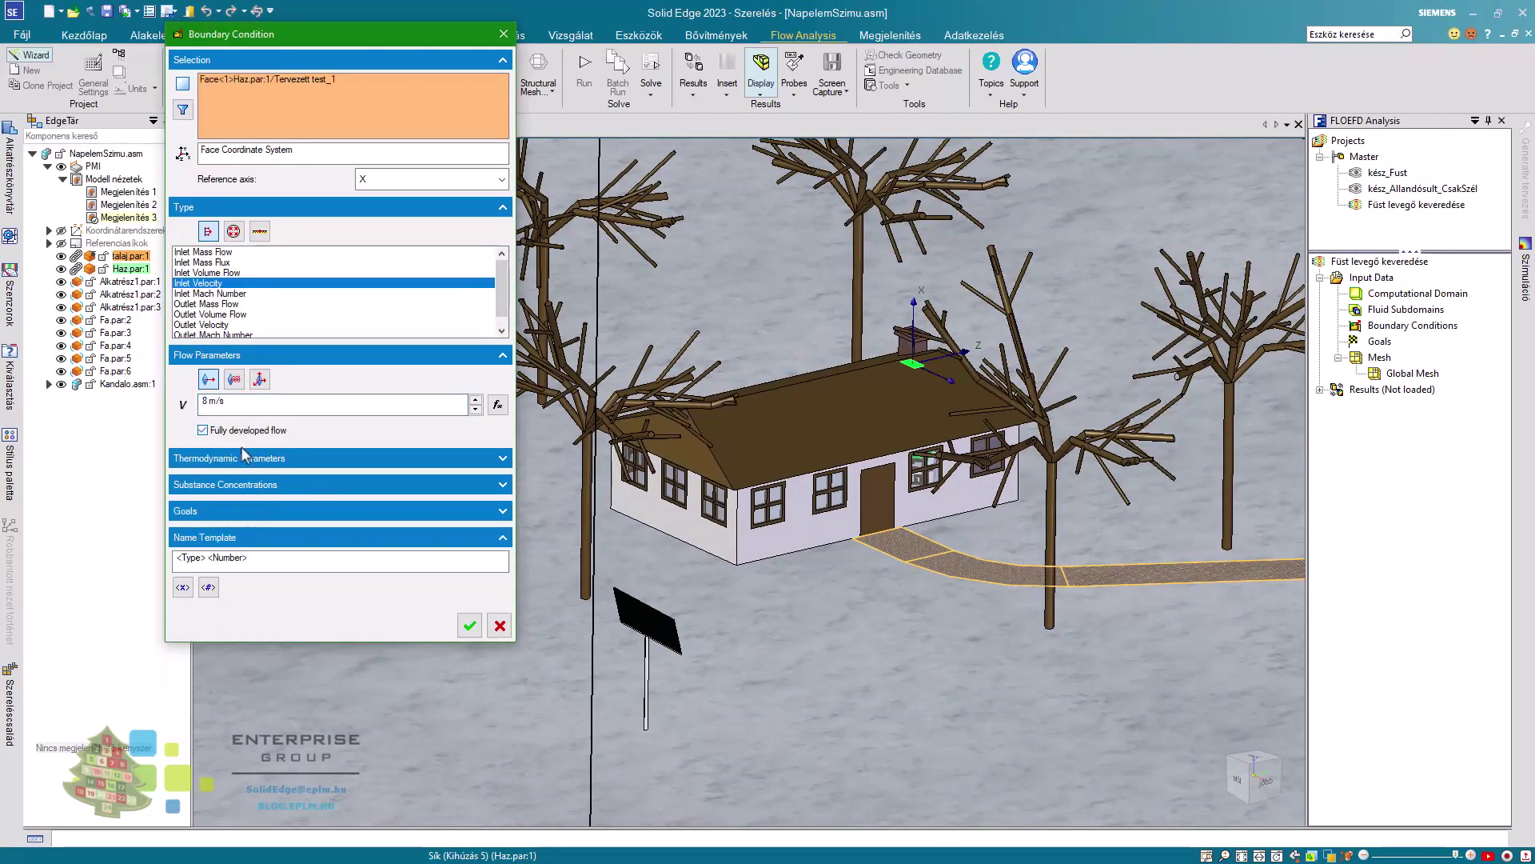
left_click(256, 488)
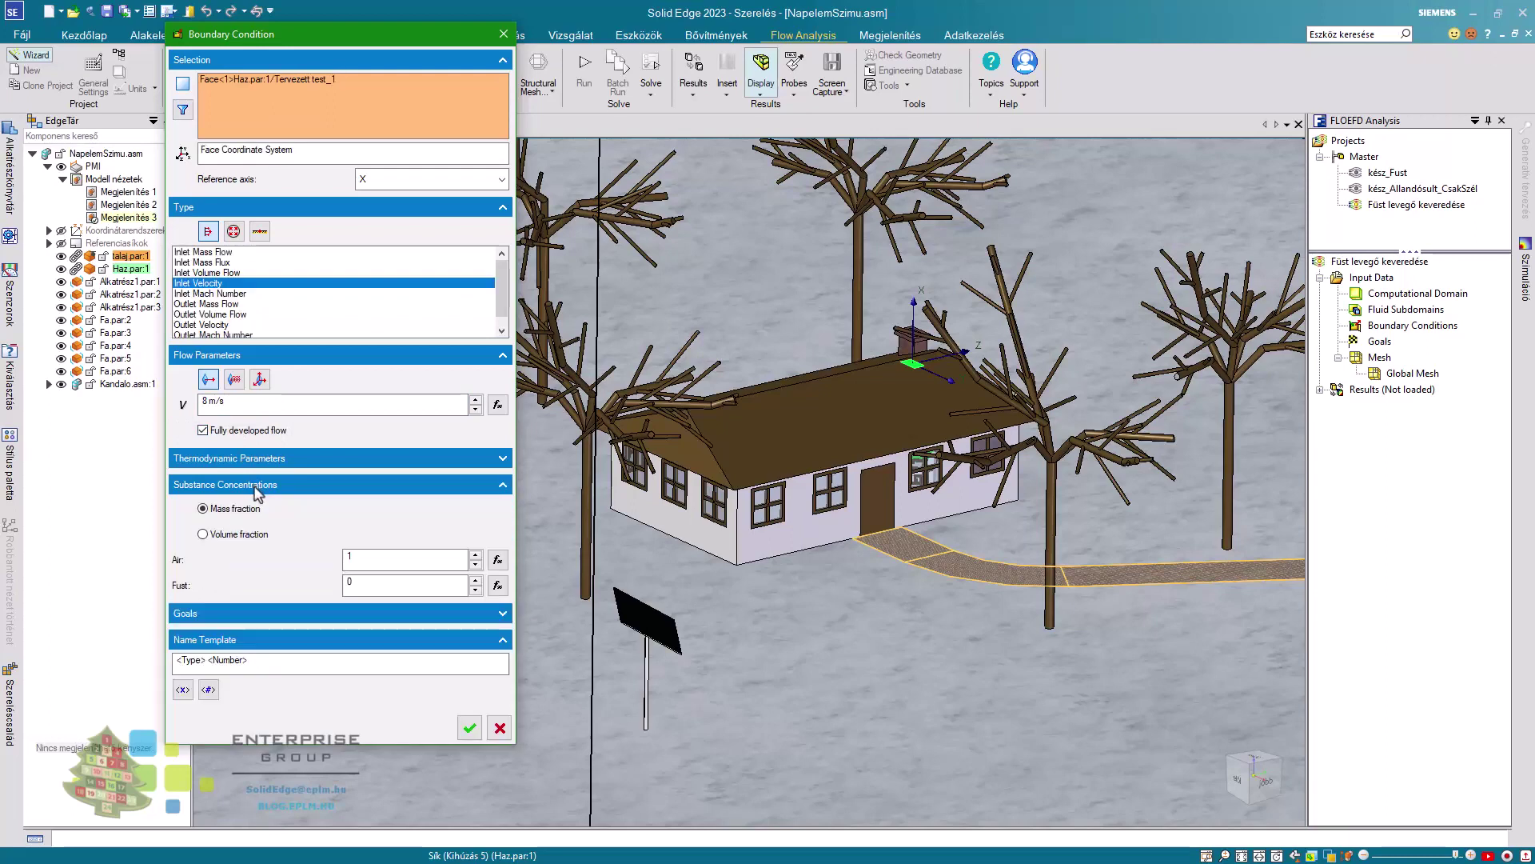
double_click(395, 563)
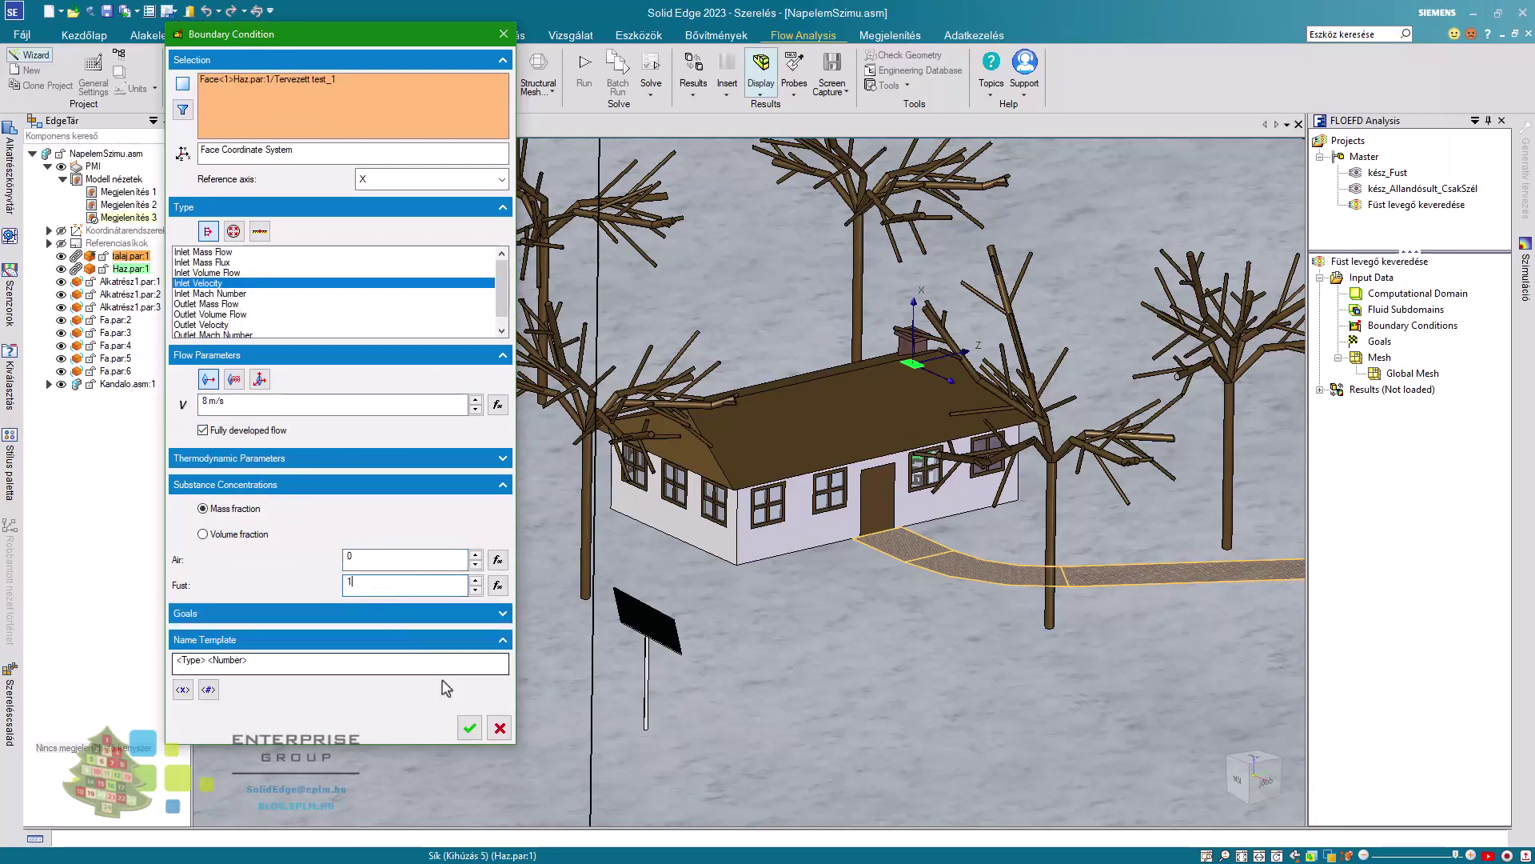
left_click(469, 728)
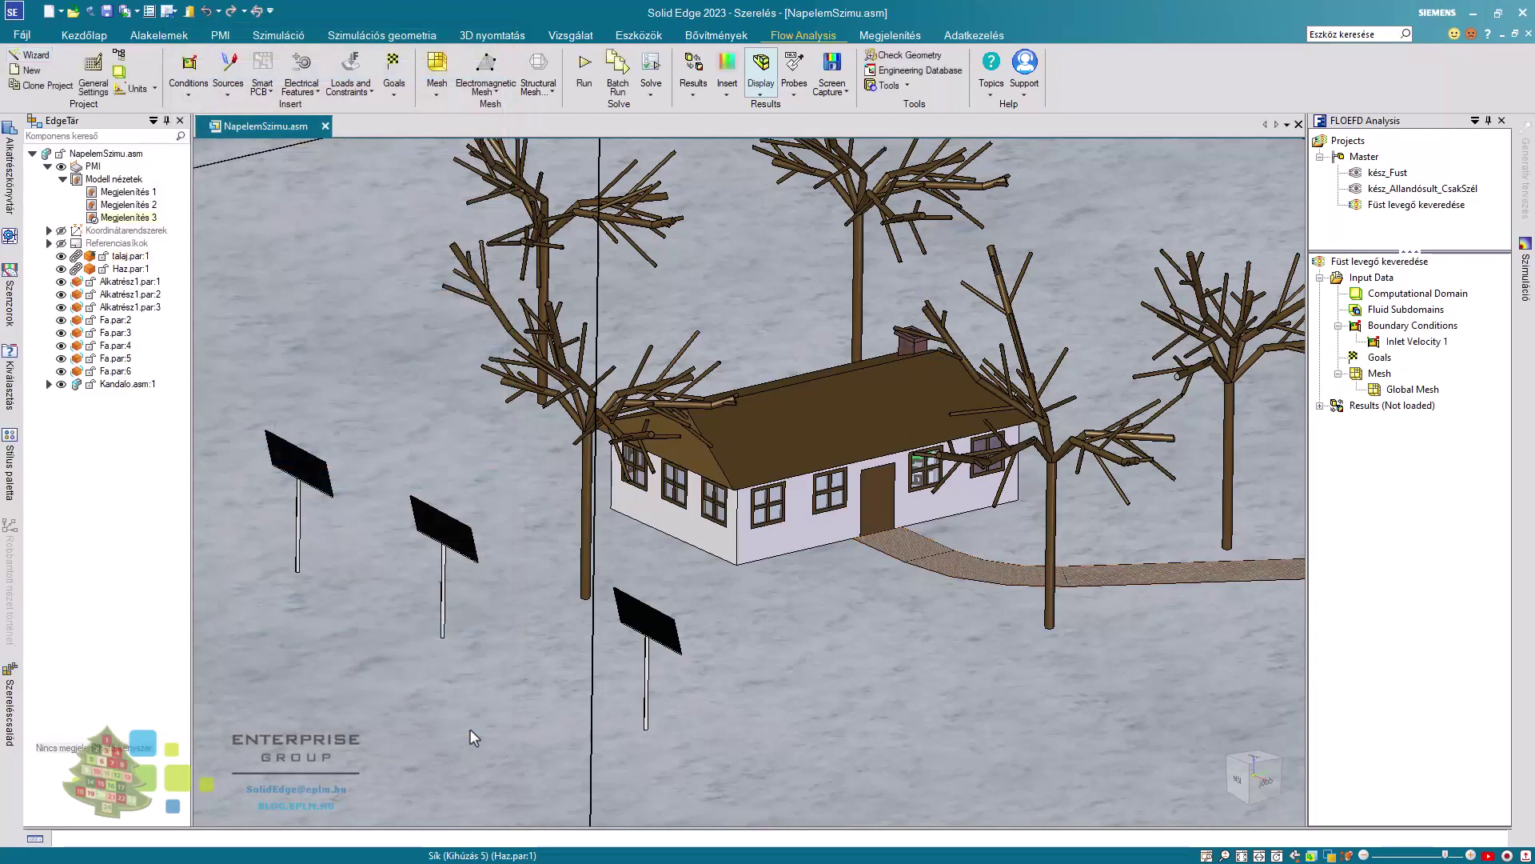
Raise the automatic global mesh level to 4.
right_click(1410, 391)
left_click(1420, 404)
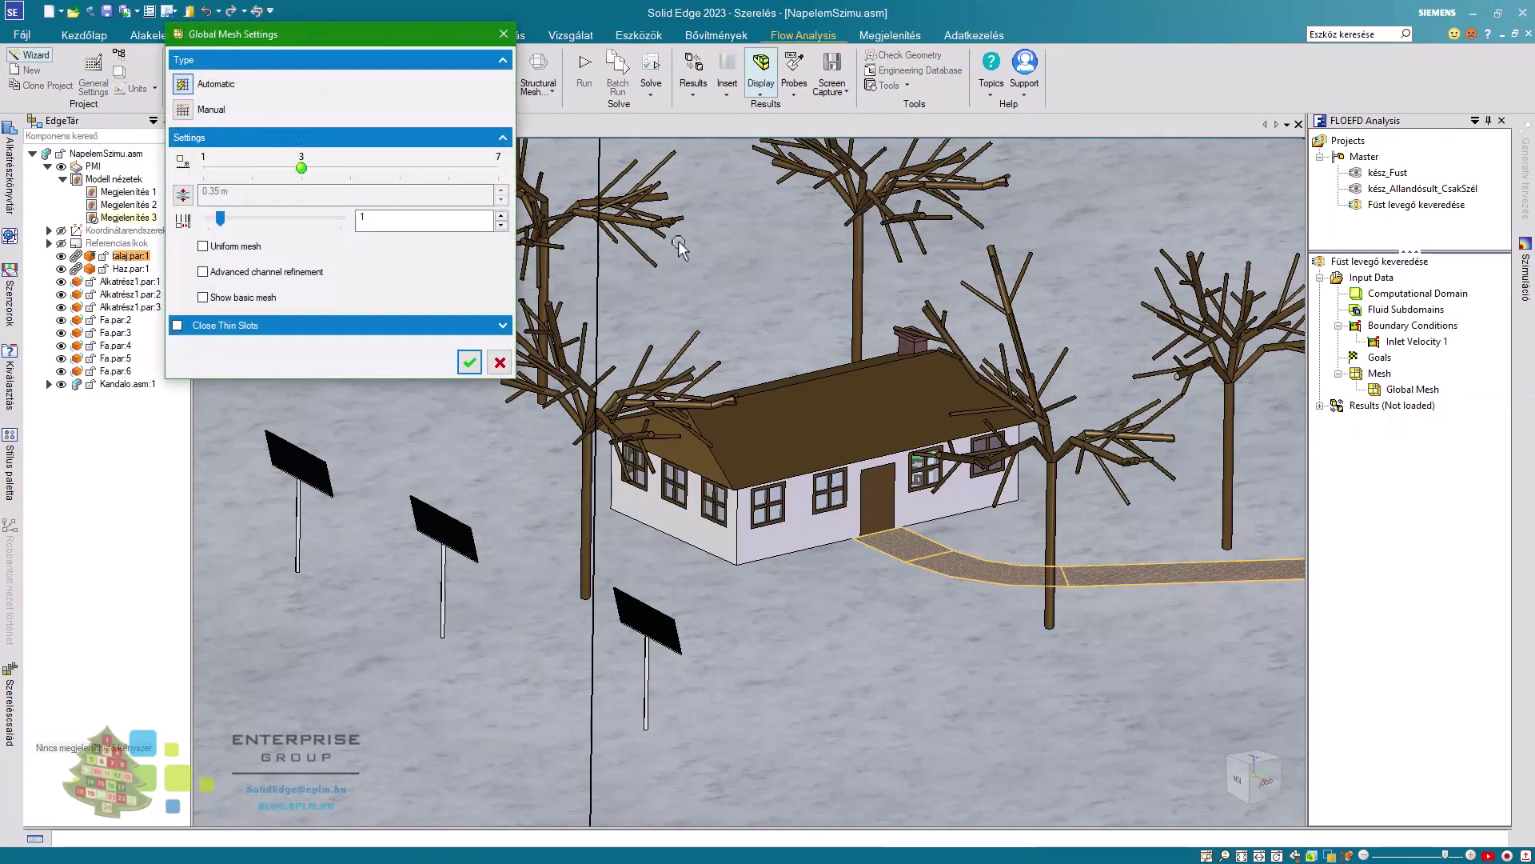
left_click(356, 174)
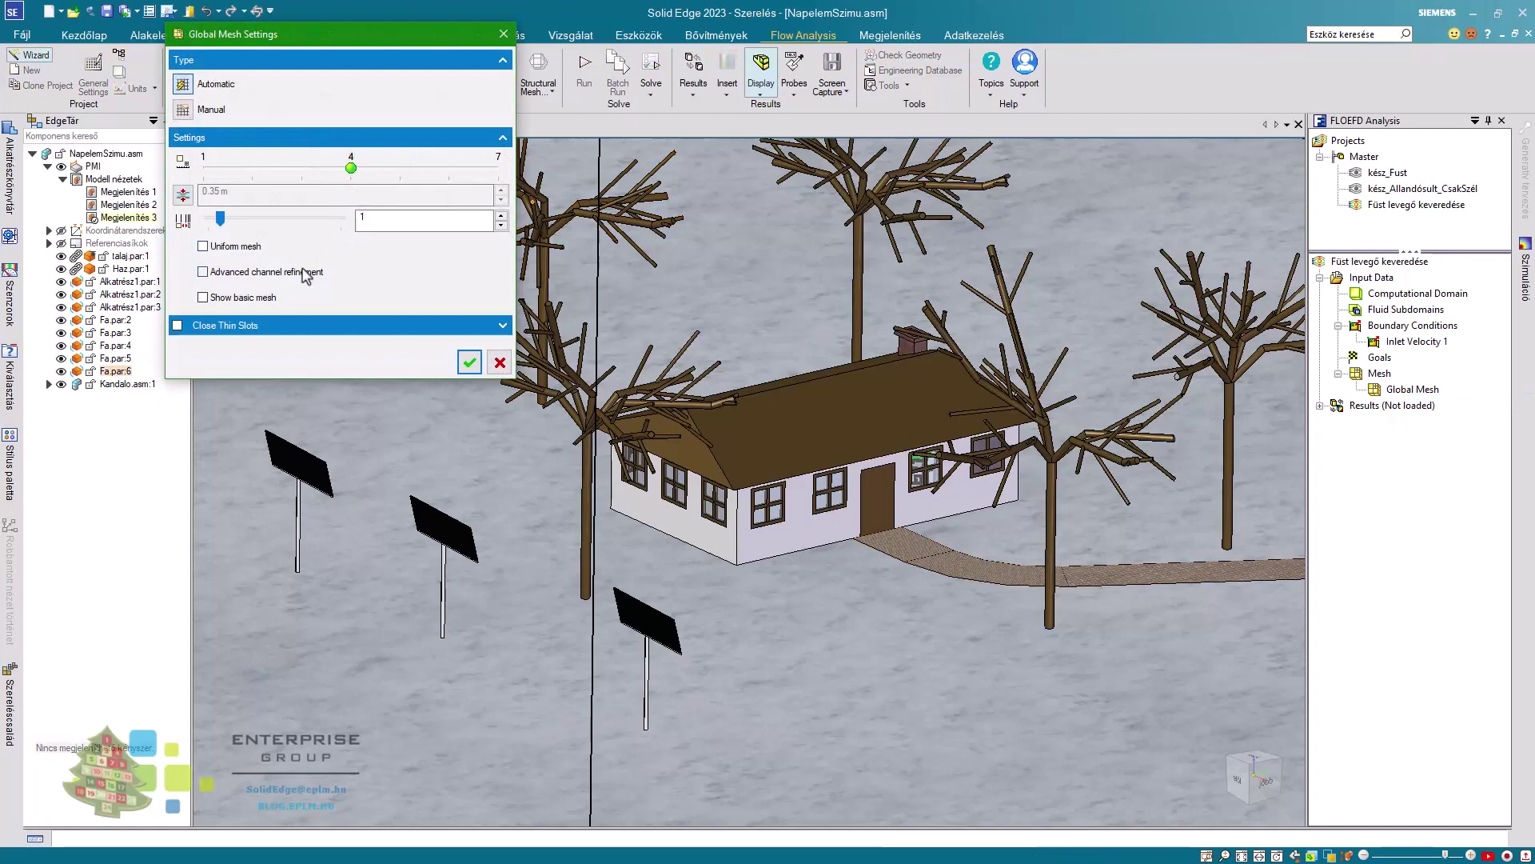
left_click(468, 363)
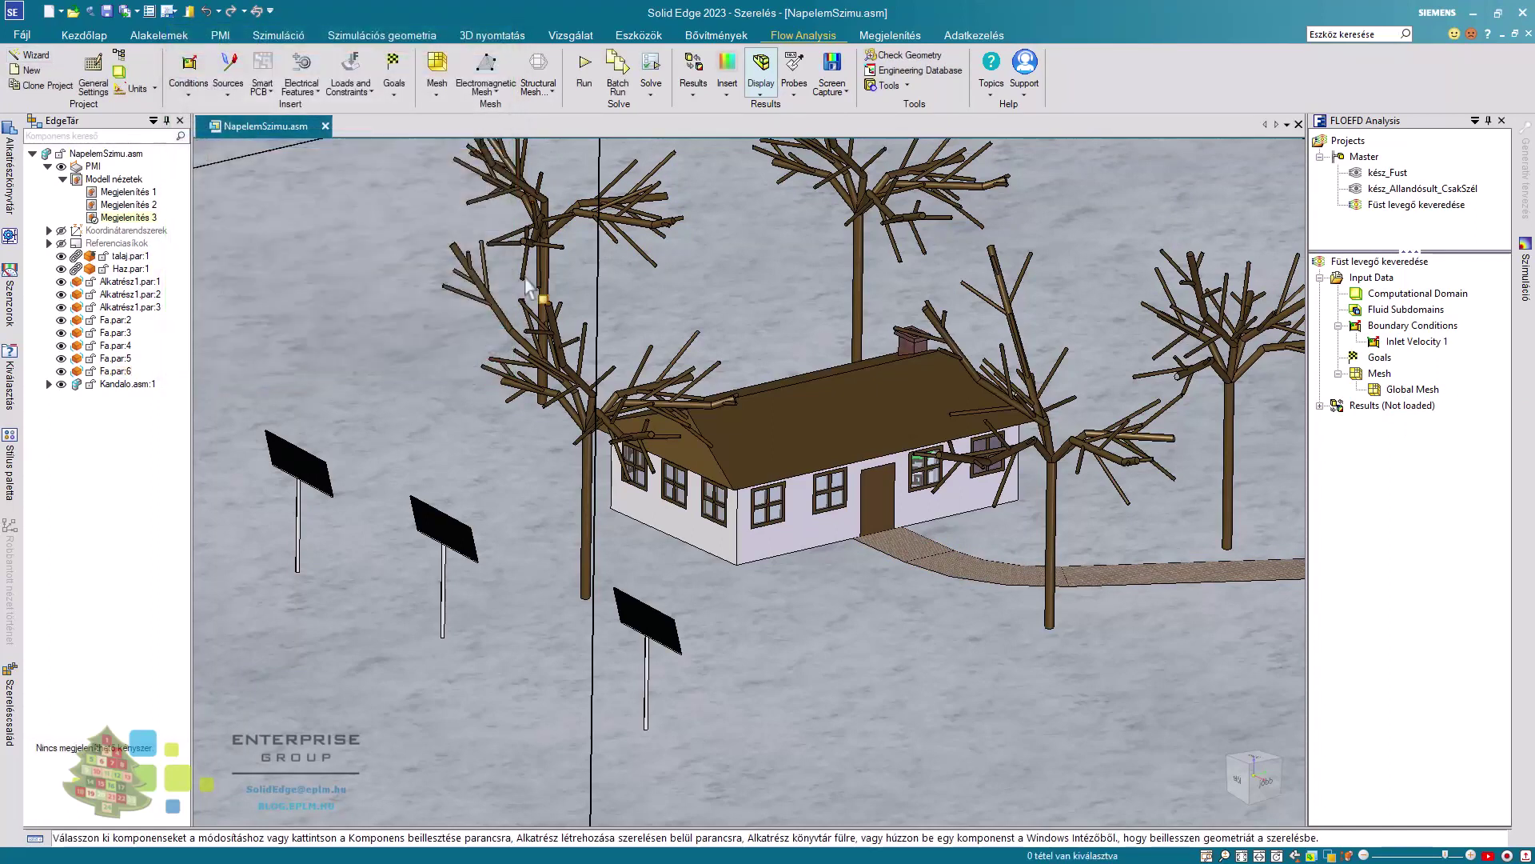
Enable periodic saving of selected parameters, adding Volume Fraction of Air and Volume Fraction of Fust, and start the Run command.
left_click(651, 72)
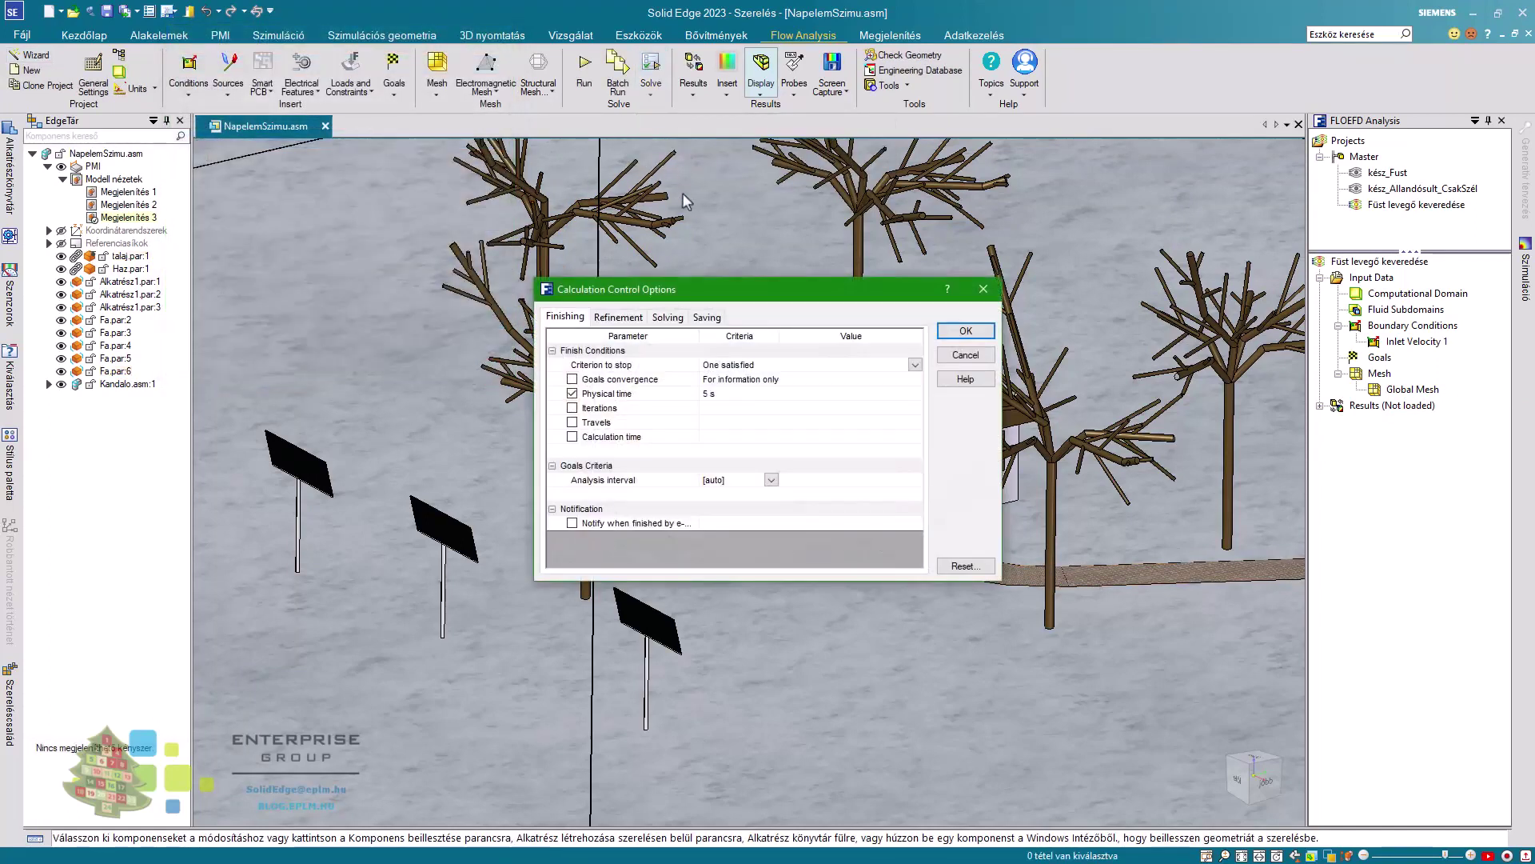
left_click(705, 317)
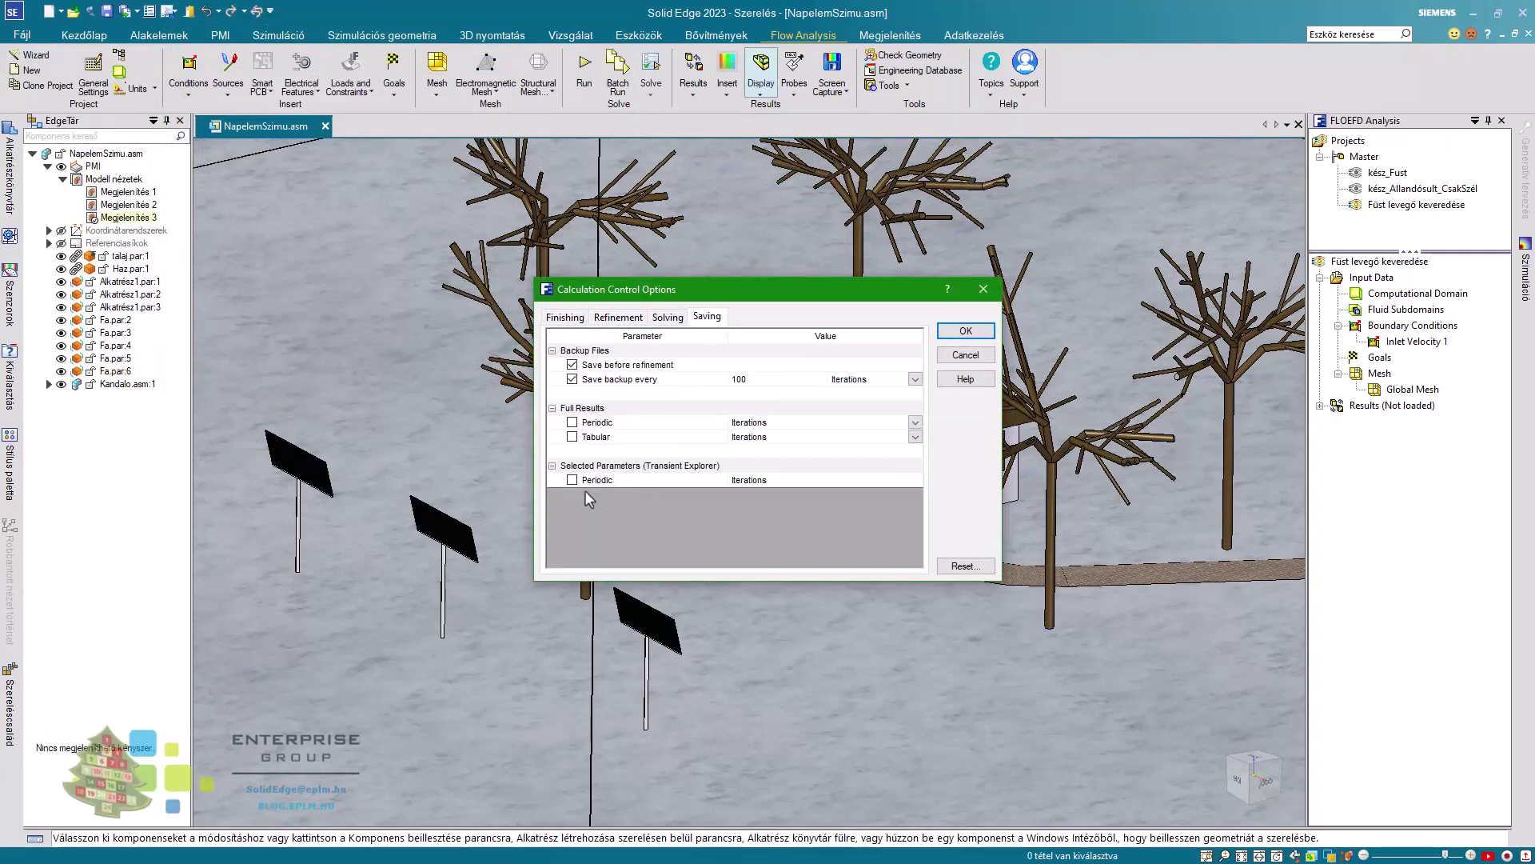
left_click(573, 481)
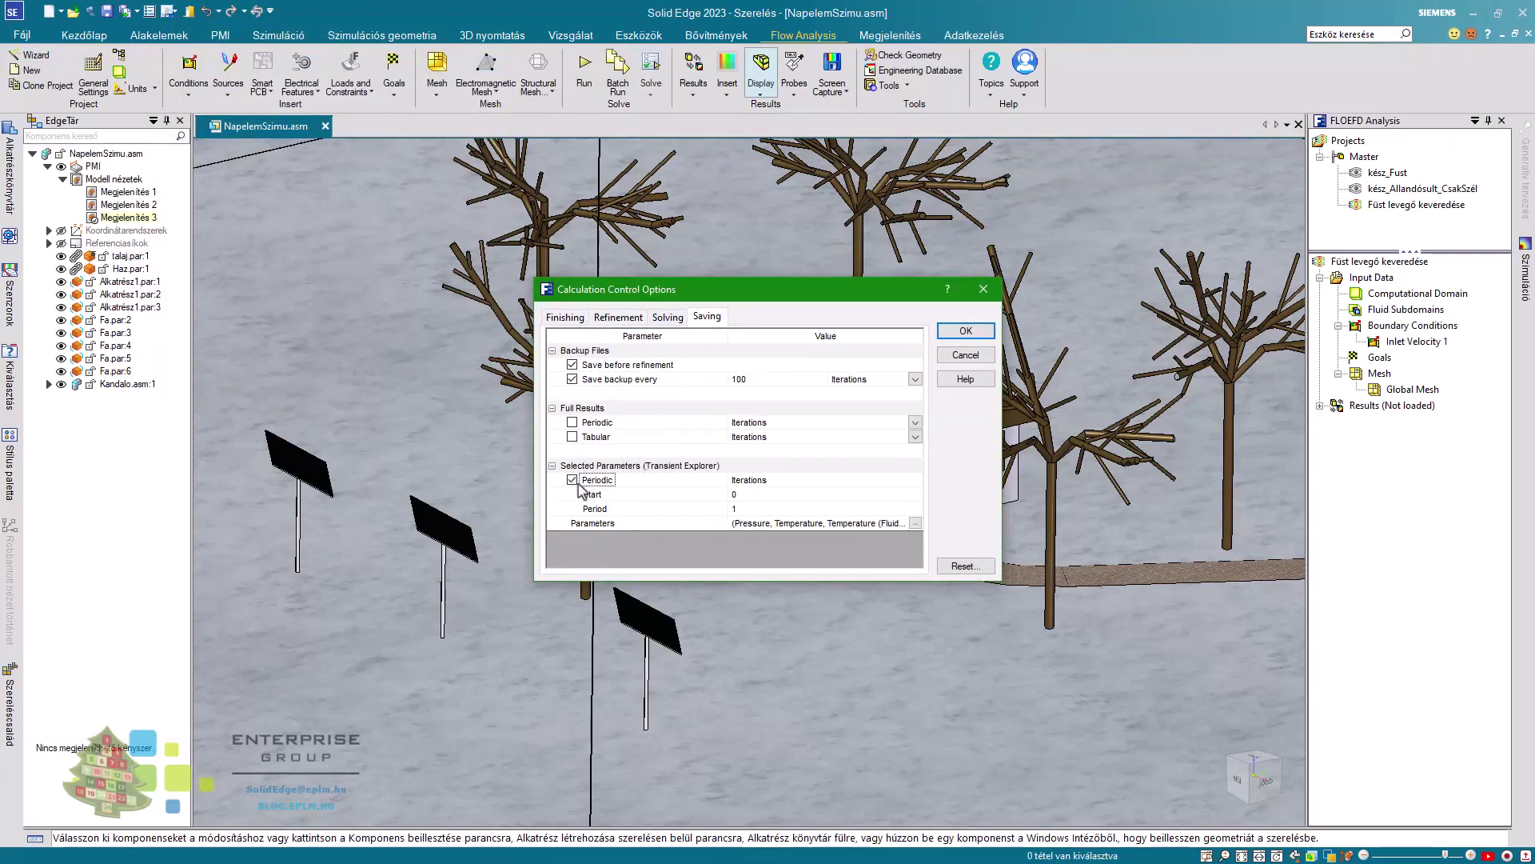
left_click(912, 524)
left_click(915, 525)
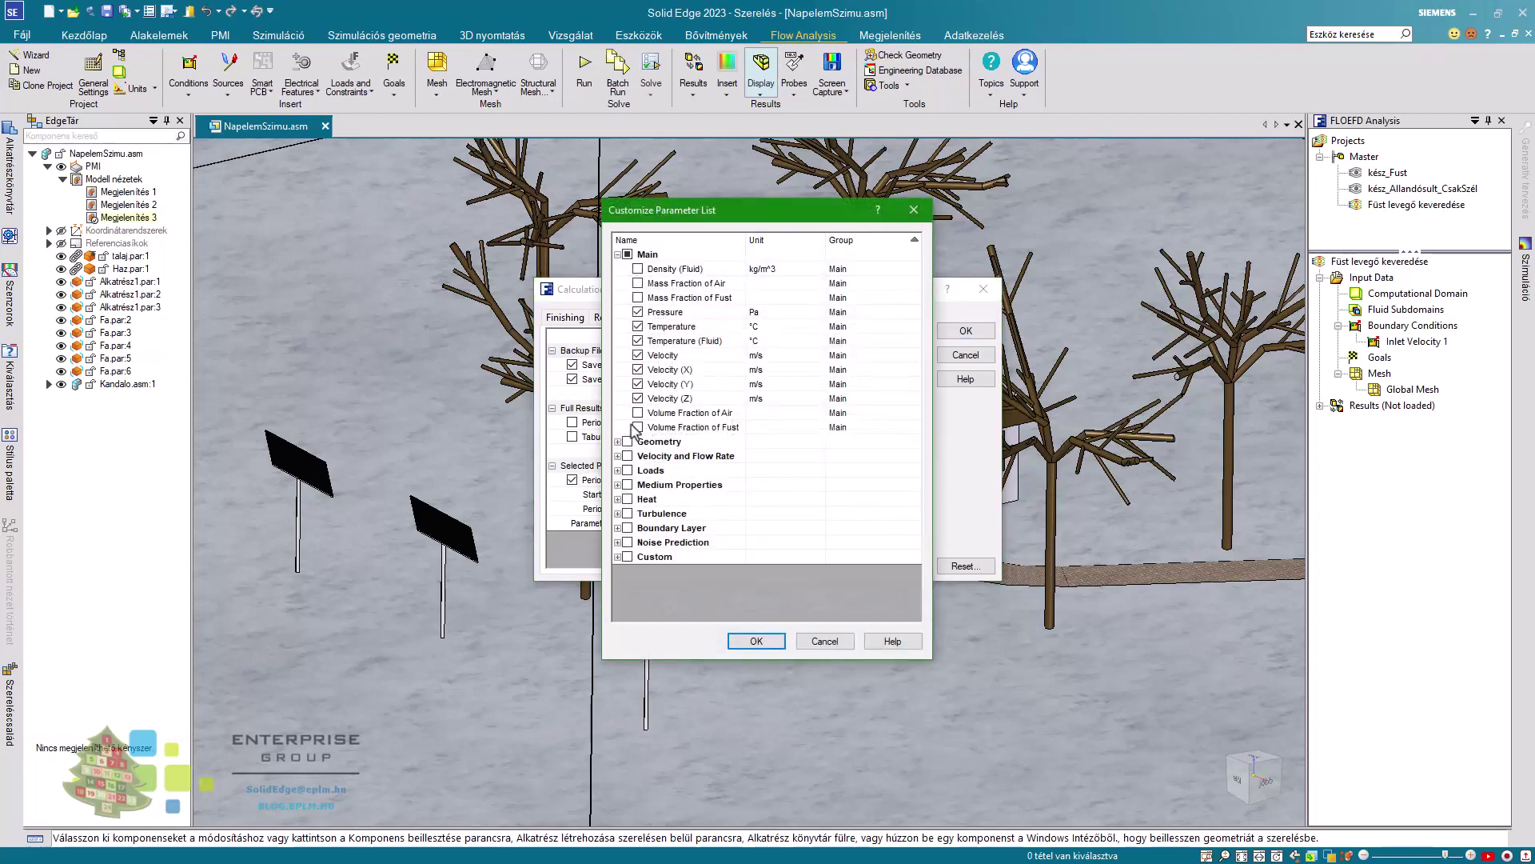
left_click(637, 427)
left_click(637, 413)
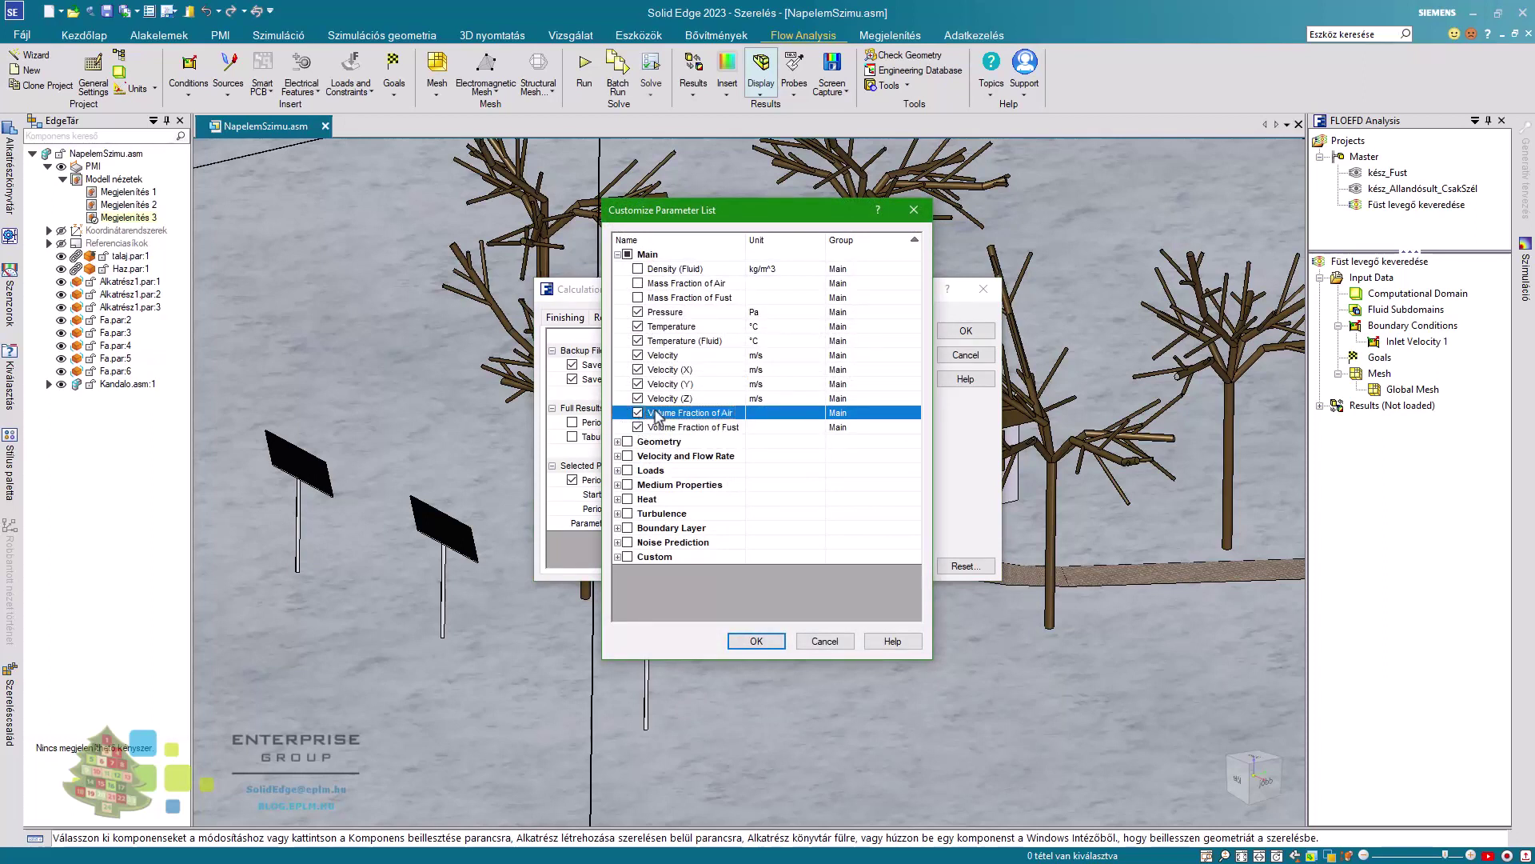
left_click(756, 642)
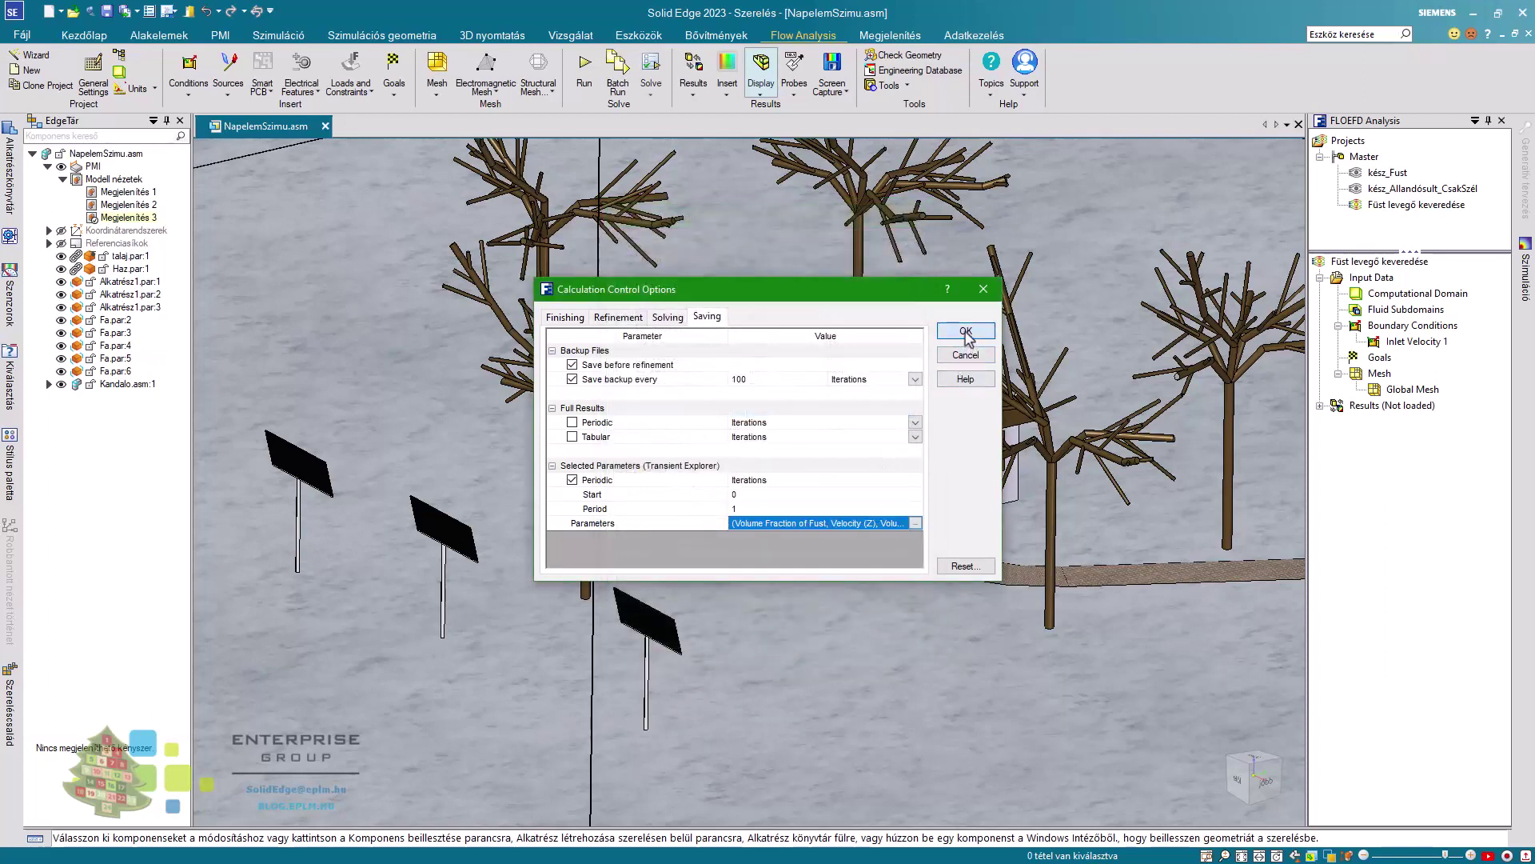
left_click(965, 332)
left_click(581, 70)
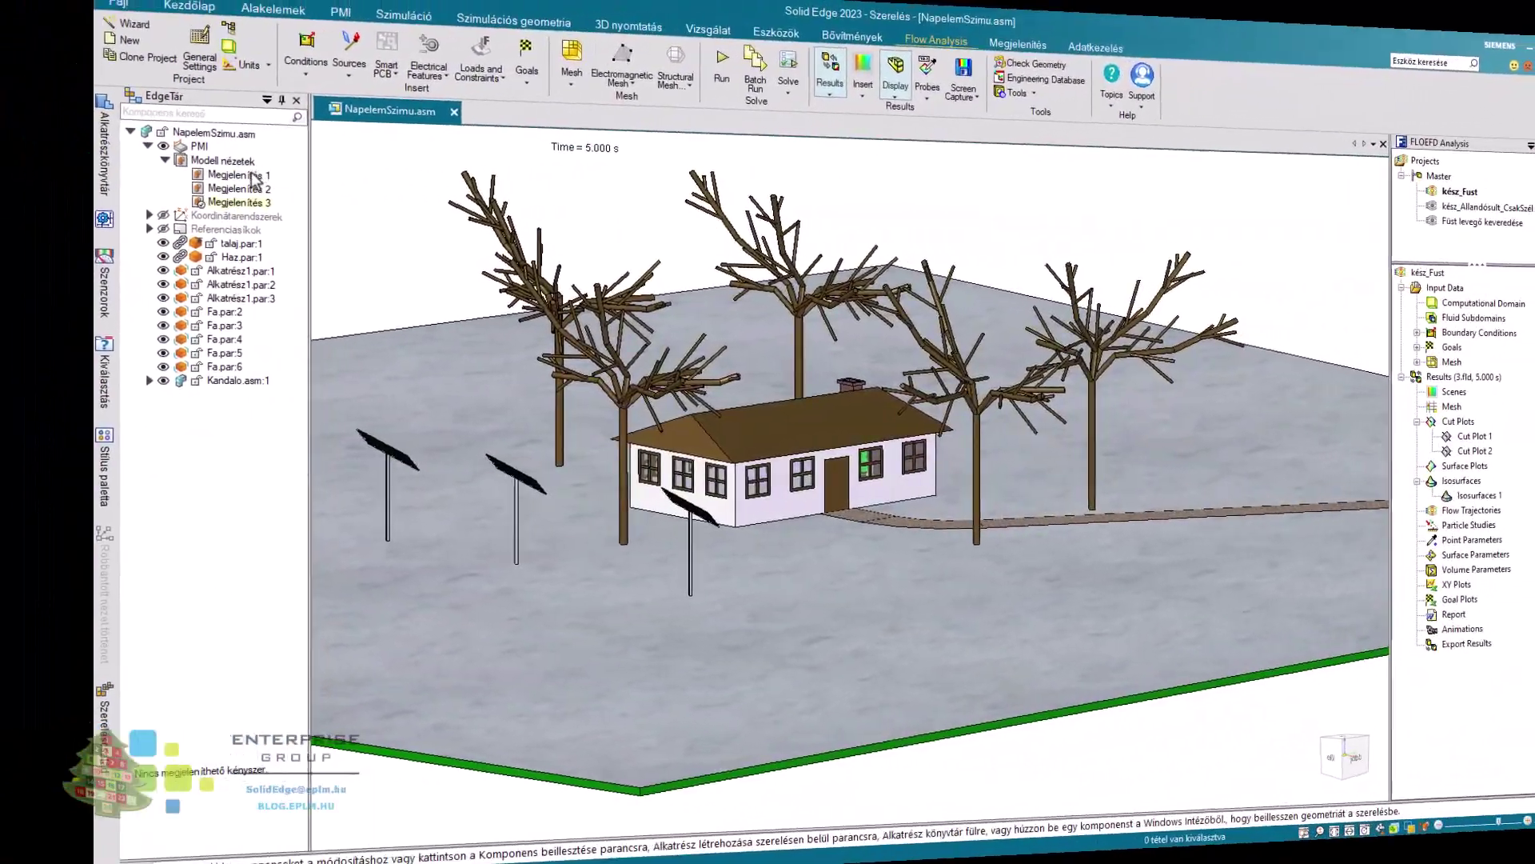
Apply the model view Megjelenítés 1 and show Isosurfaces 1 of the kész_Fust results.
right_click(254, 177)
left_click(288, 181)
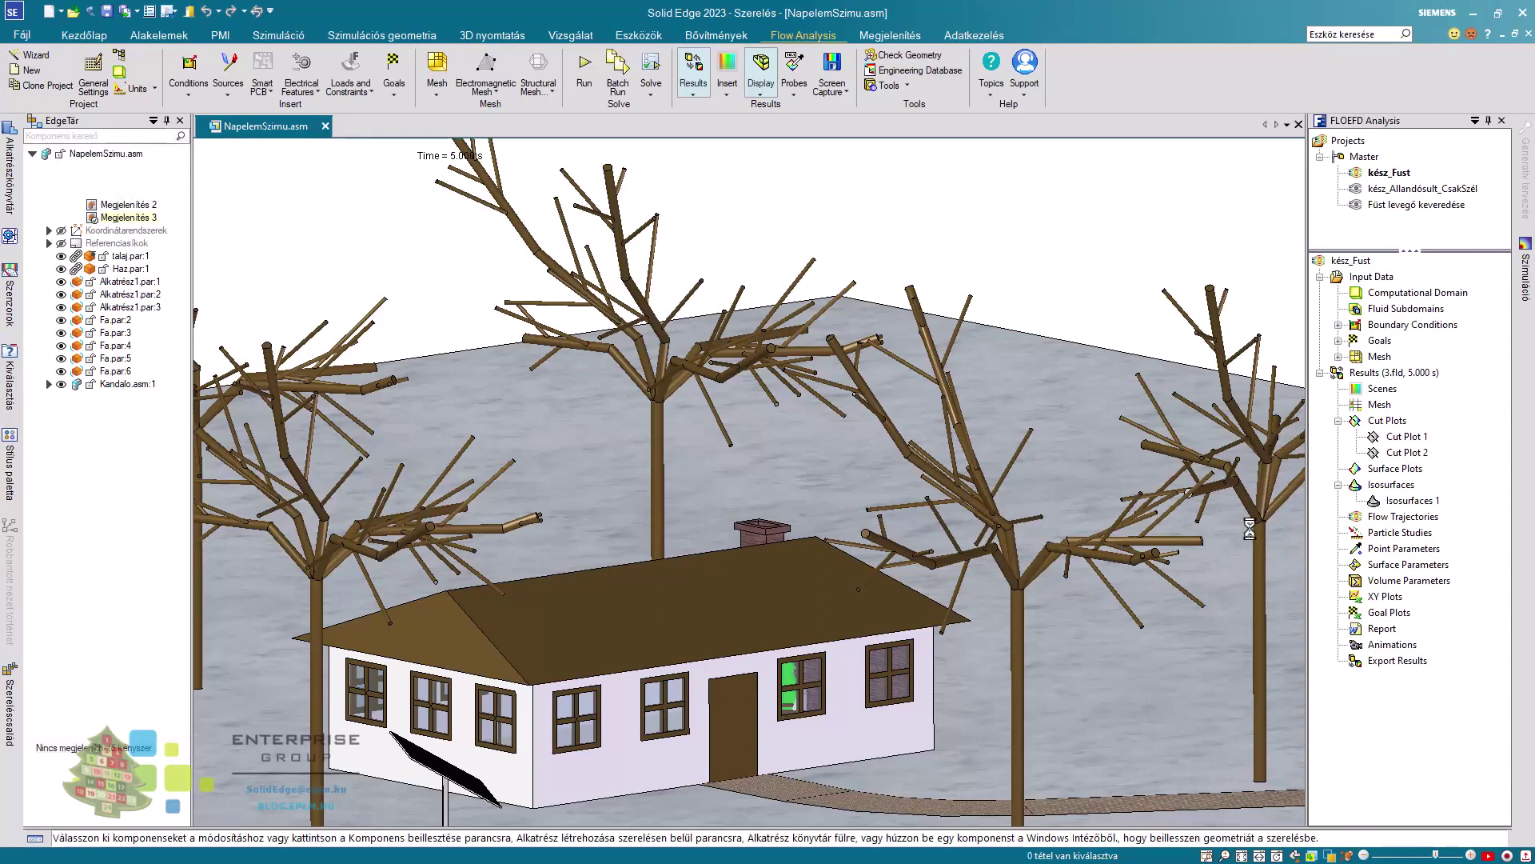
right_click(1408, 501)
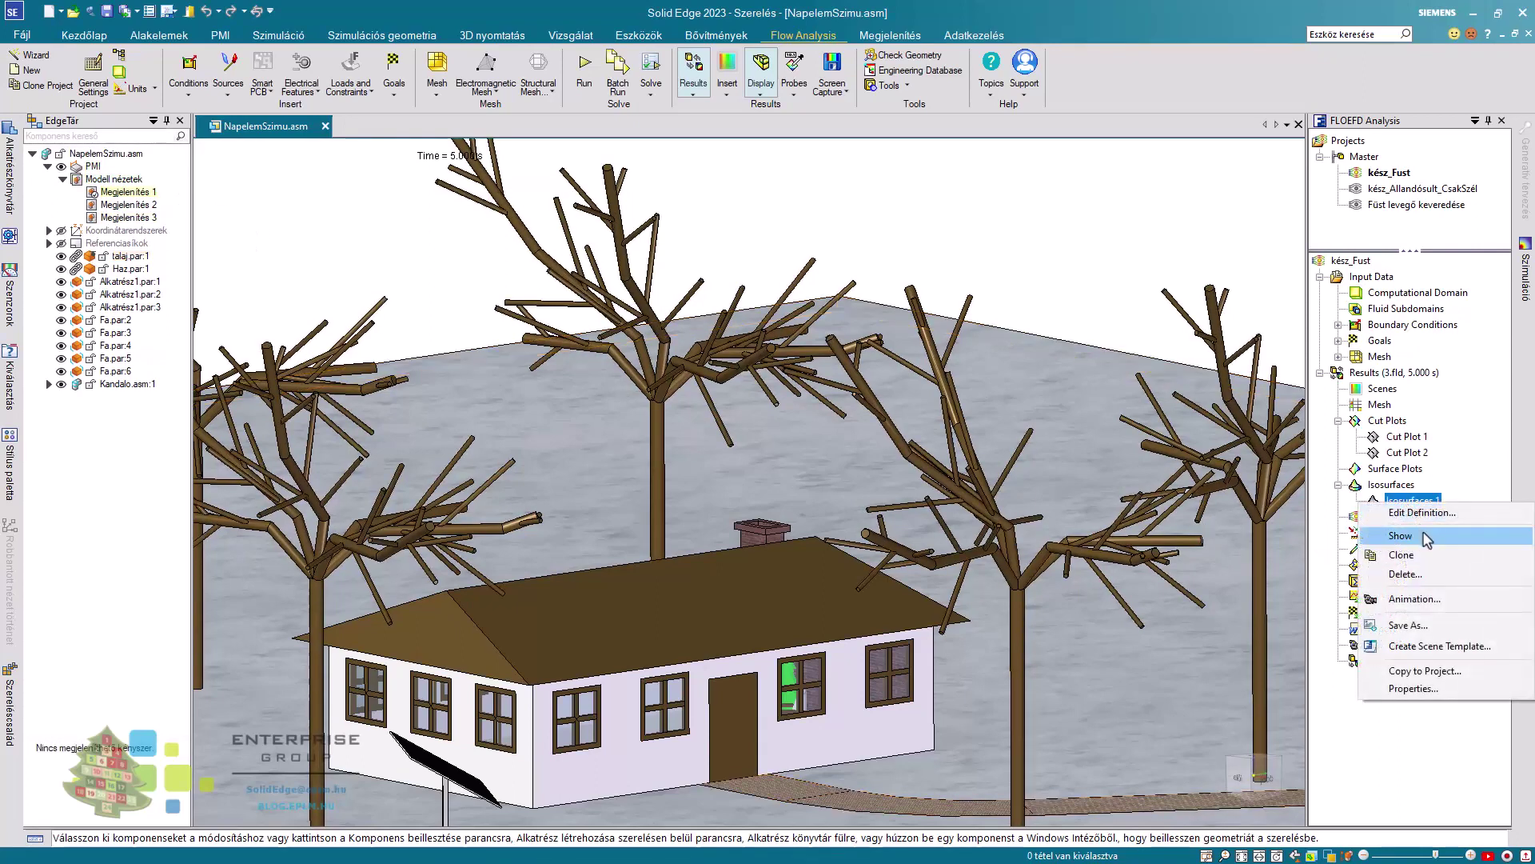
left_click(1400, 534)
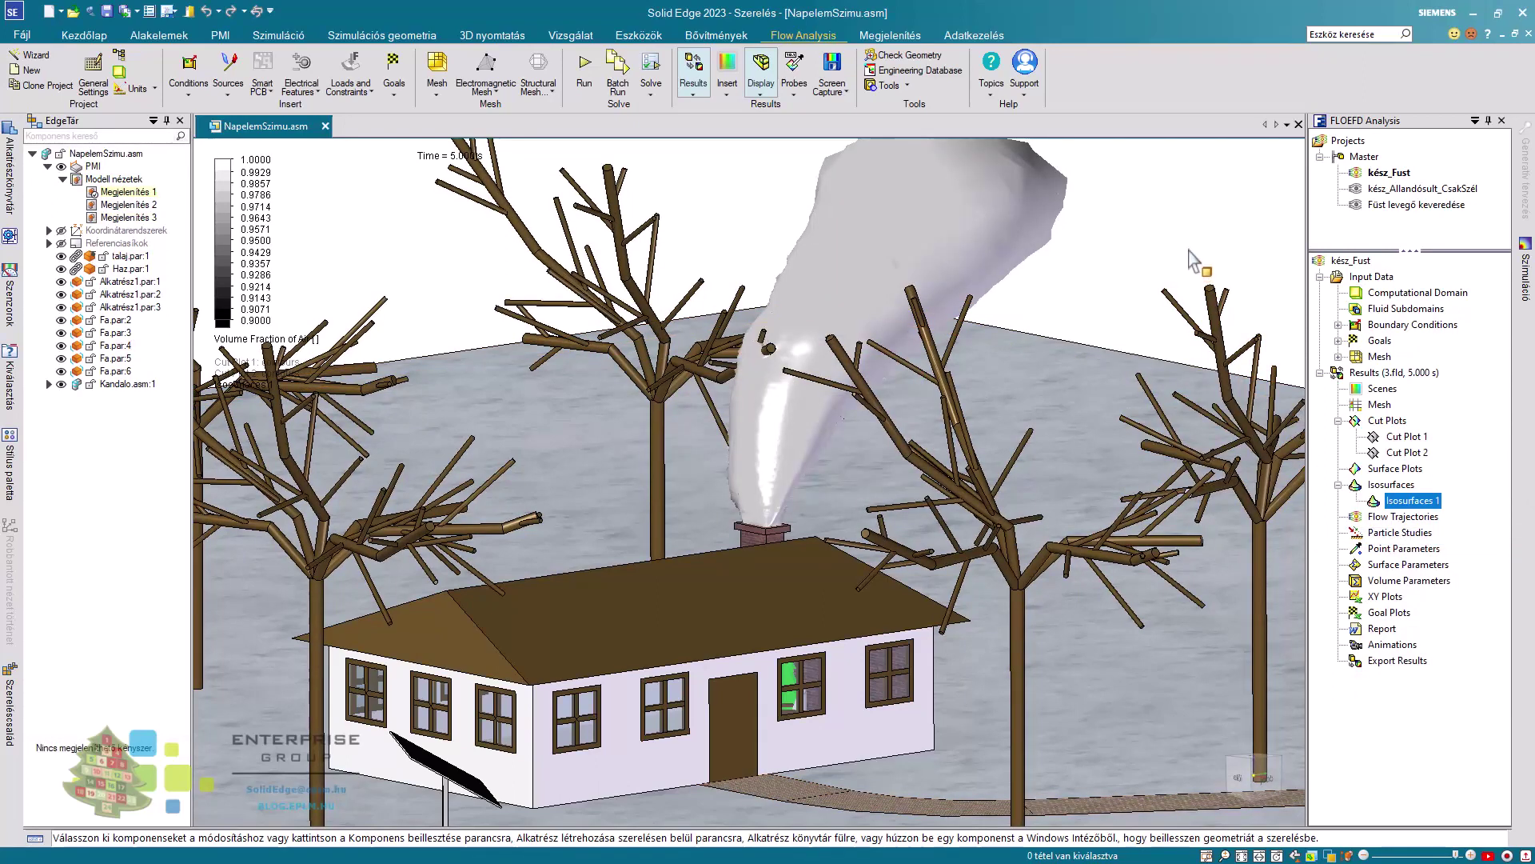
middle_click_drag(1190, 249, 1157, 251)
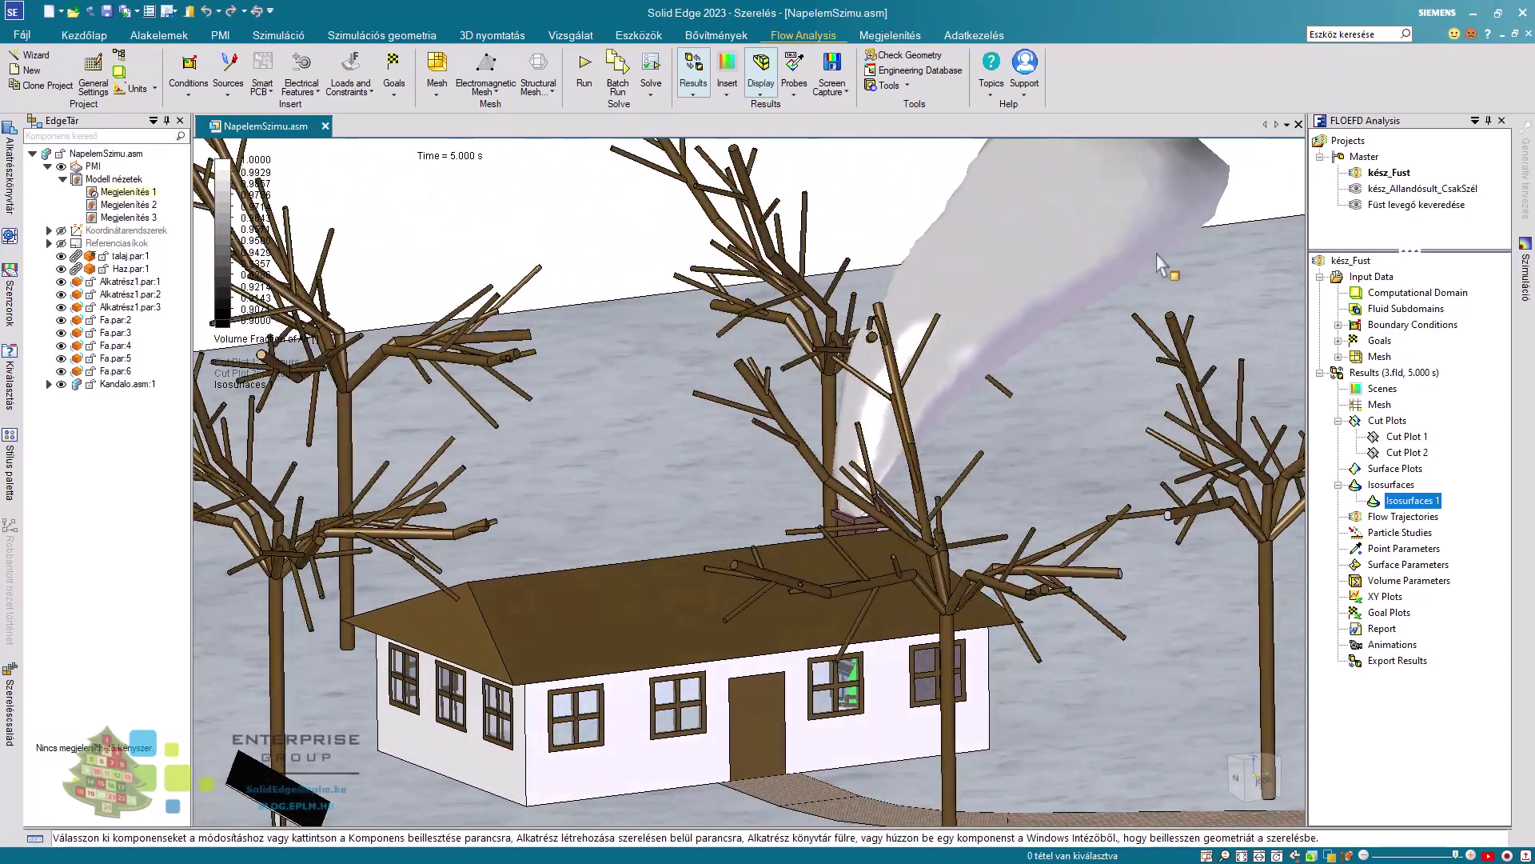
Show all cut plots of the kész_Fust results and inspect them around the house and smoke plume.
right_click(1396, 433)
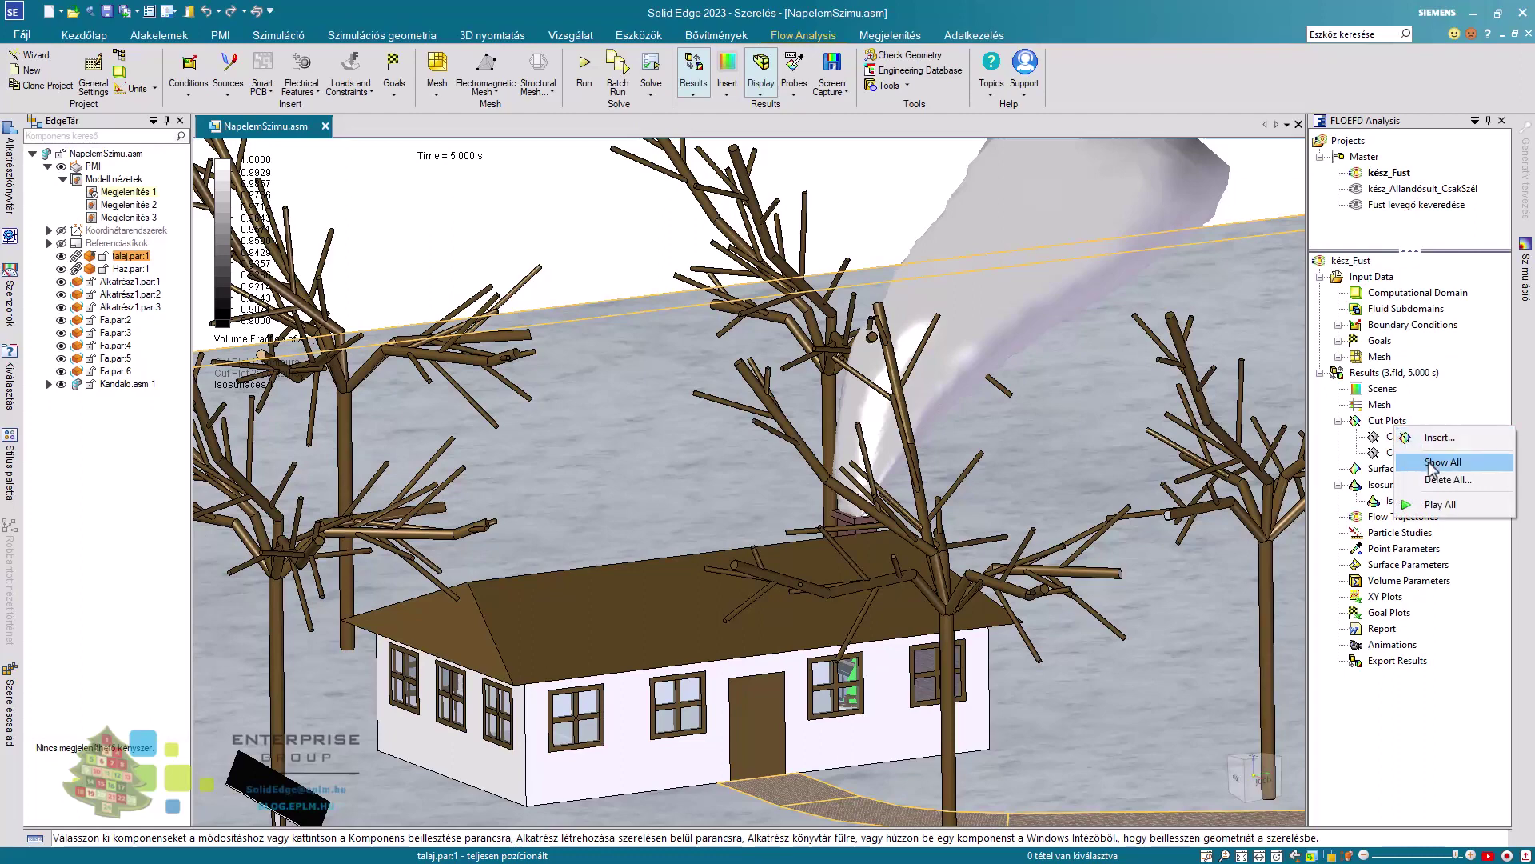
left_click(1423, 466)
scroll(1153, 370, "down", 4)
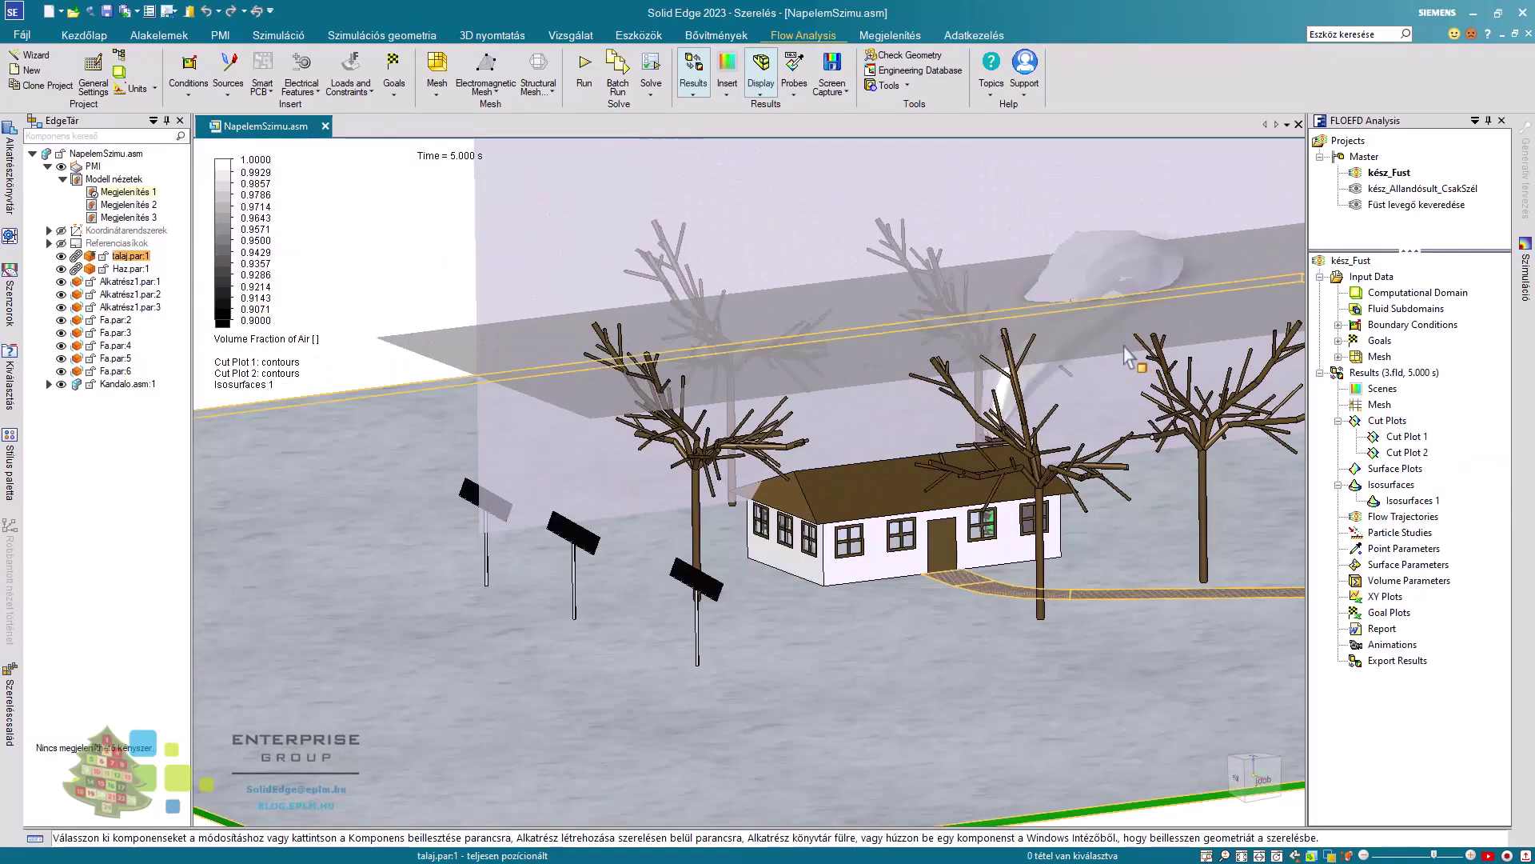
middle_click_drag(1137, 356, 789, 428)
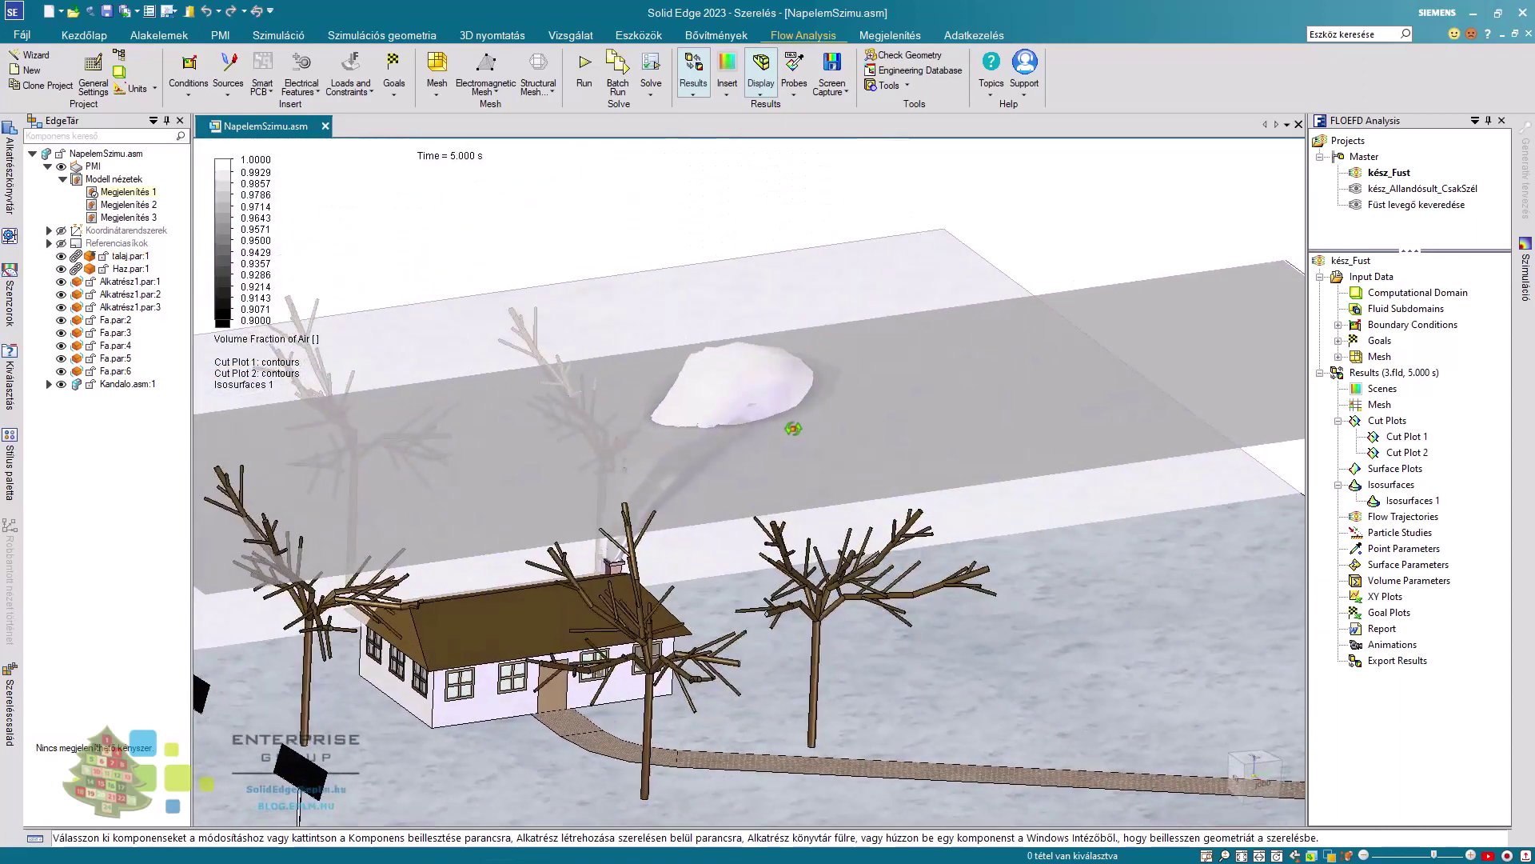
scroll(790, 429, "up", 3)
scroll(794, 428, "up", 5)
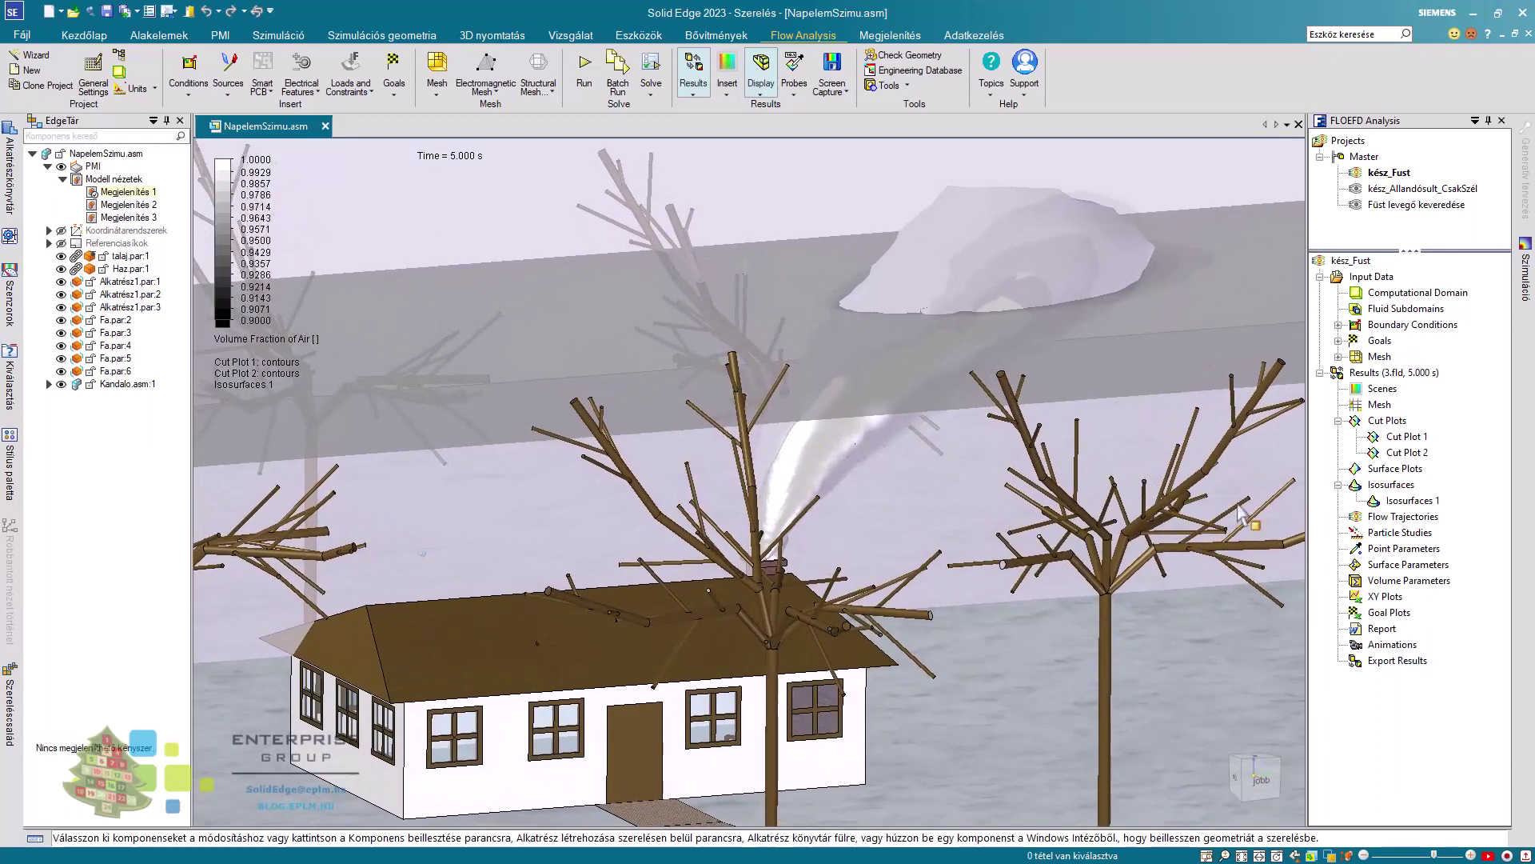
Hide Isosurfaces 1 and Cut Plot 2 to view the smoke on Cut Plot 1 alone.
left_click(1409, 499)
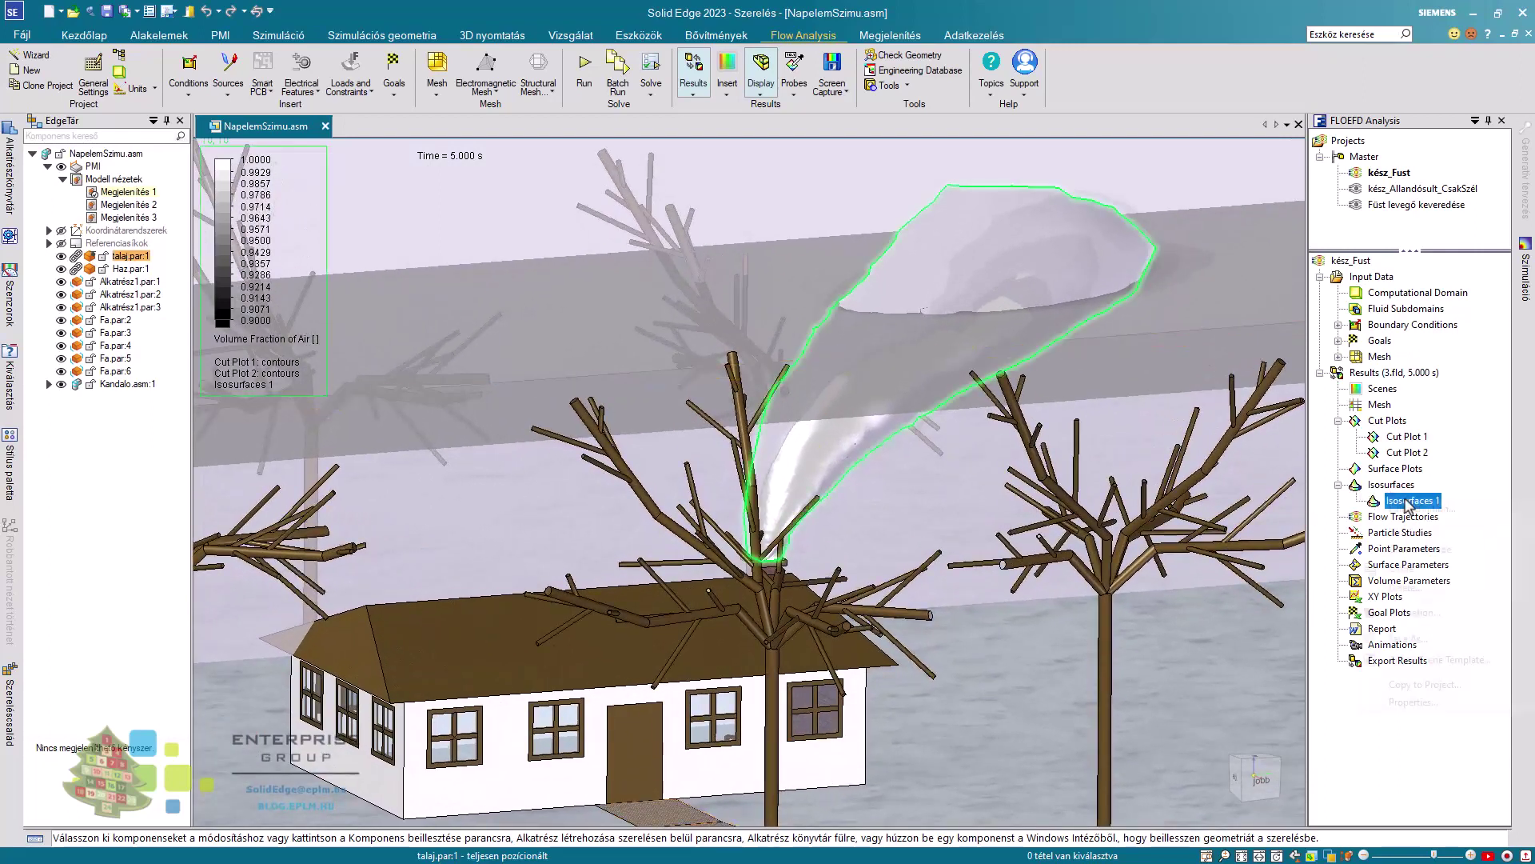
right_click(1409, 500)
left_click(1400, 532)
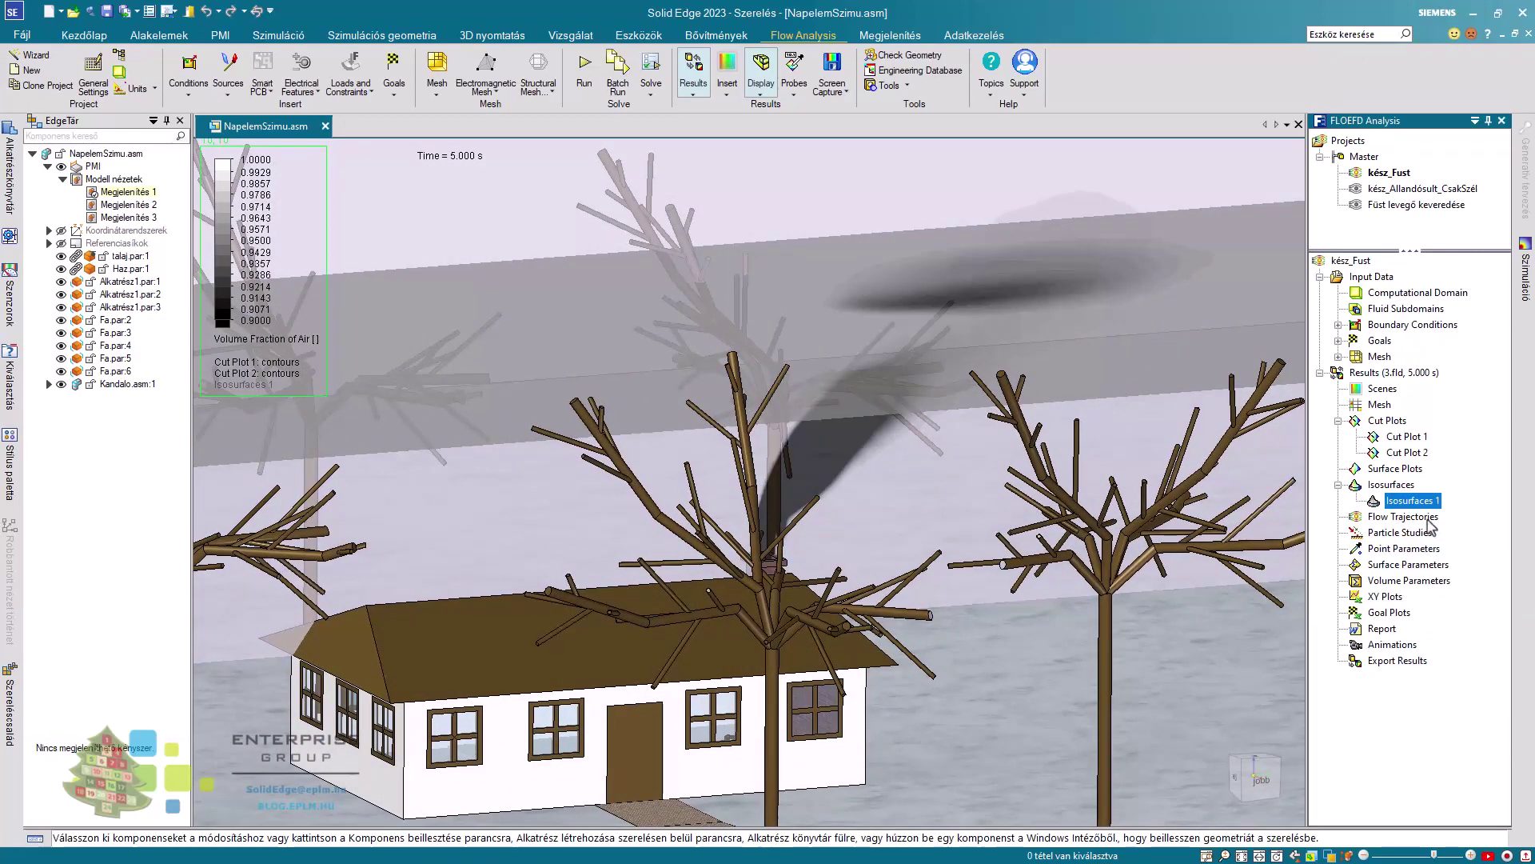
right_click(1419, 453)
left_click(1419, 485)
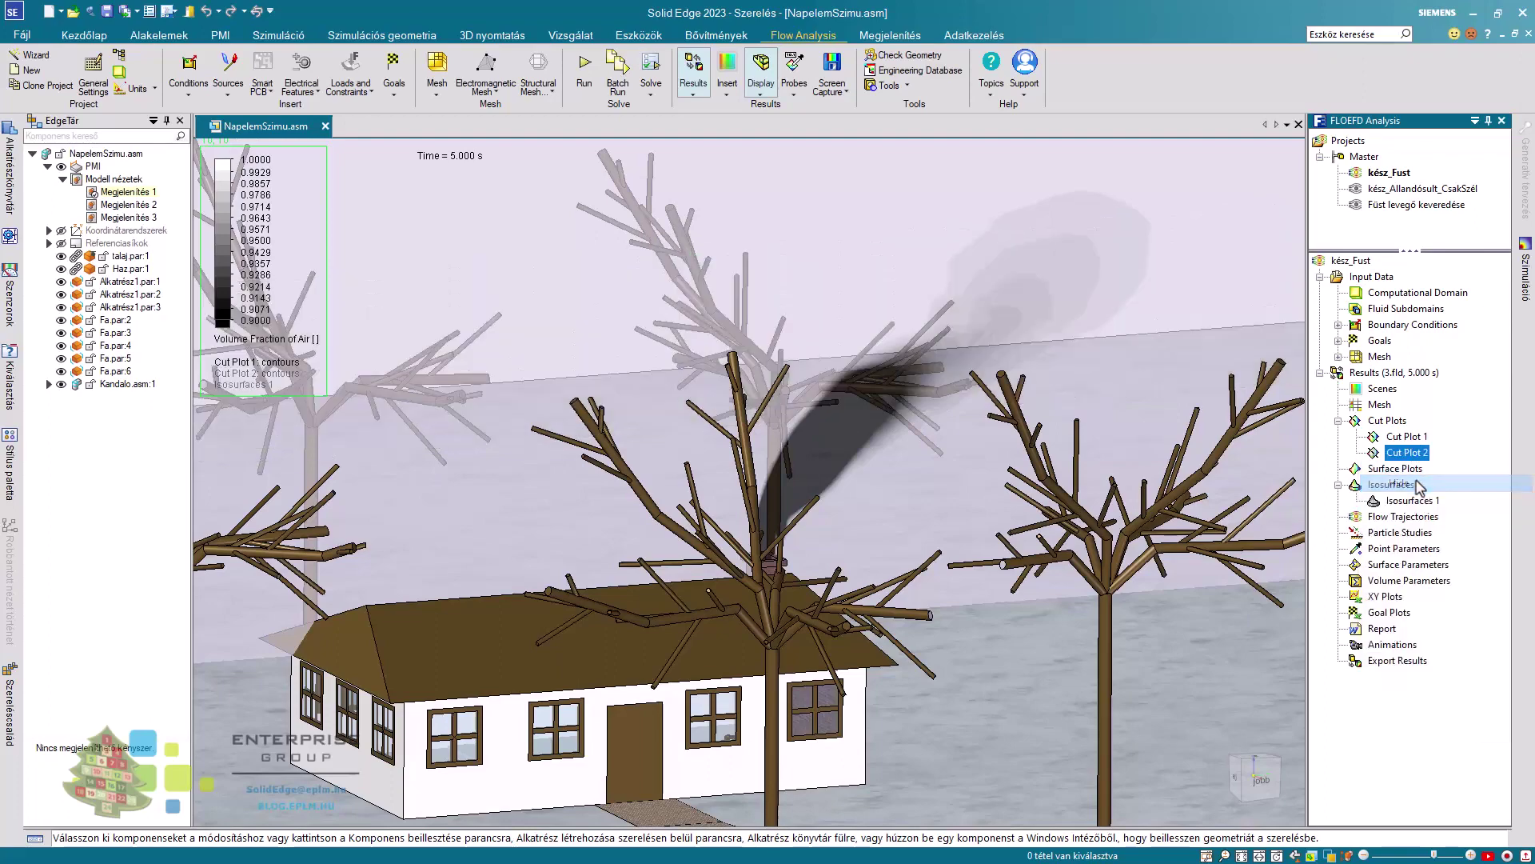
middle_click_drag(1290, 444, 1242, 366)
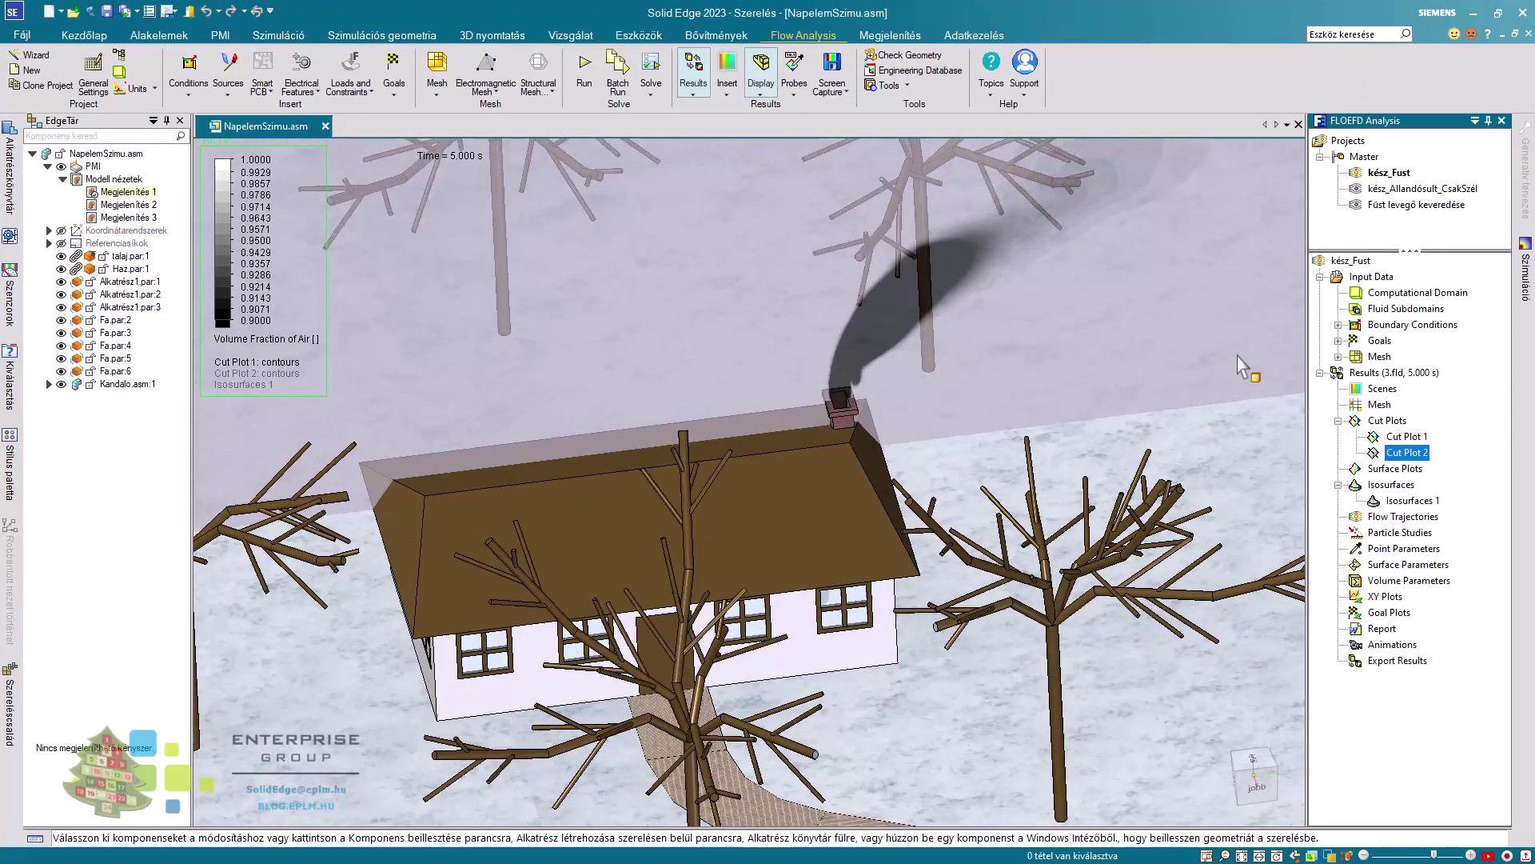
Switch the kész_Fust results to Transient Explorer and play the smoke development on Cut Plot 1.
right_click(1384, 372)
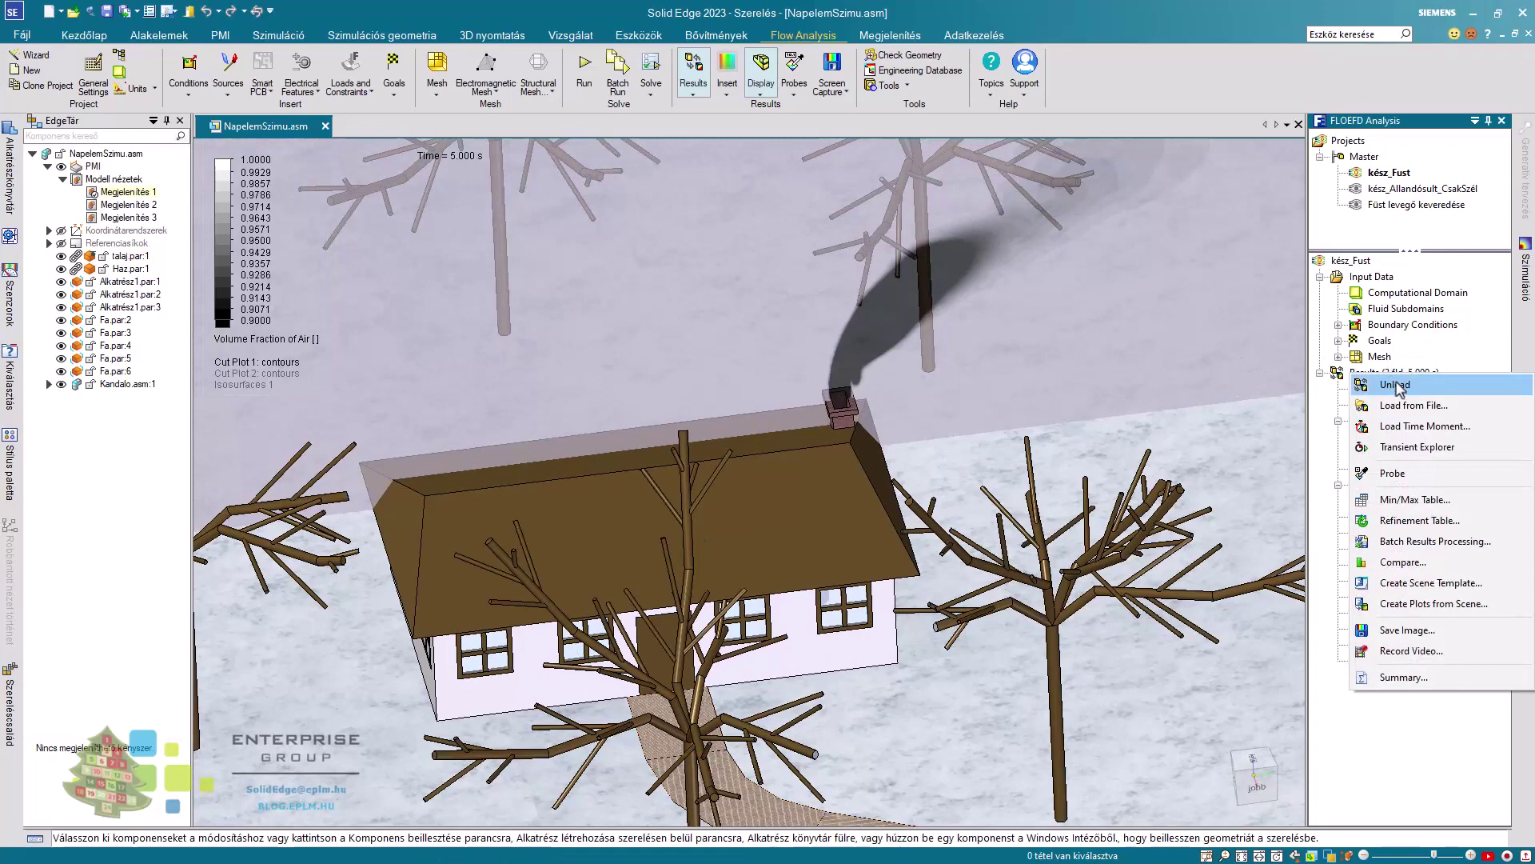
left_click(1457, 449)
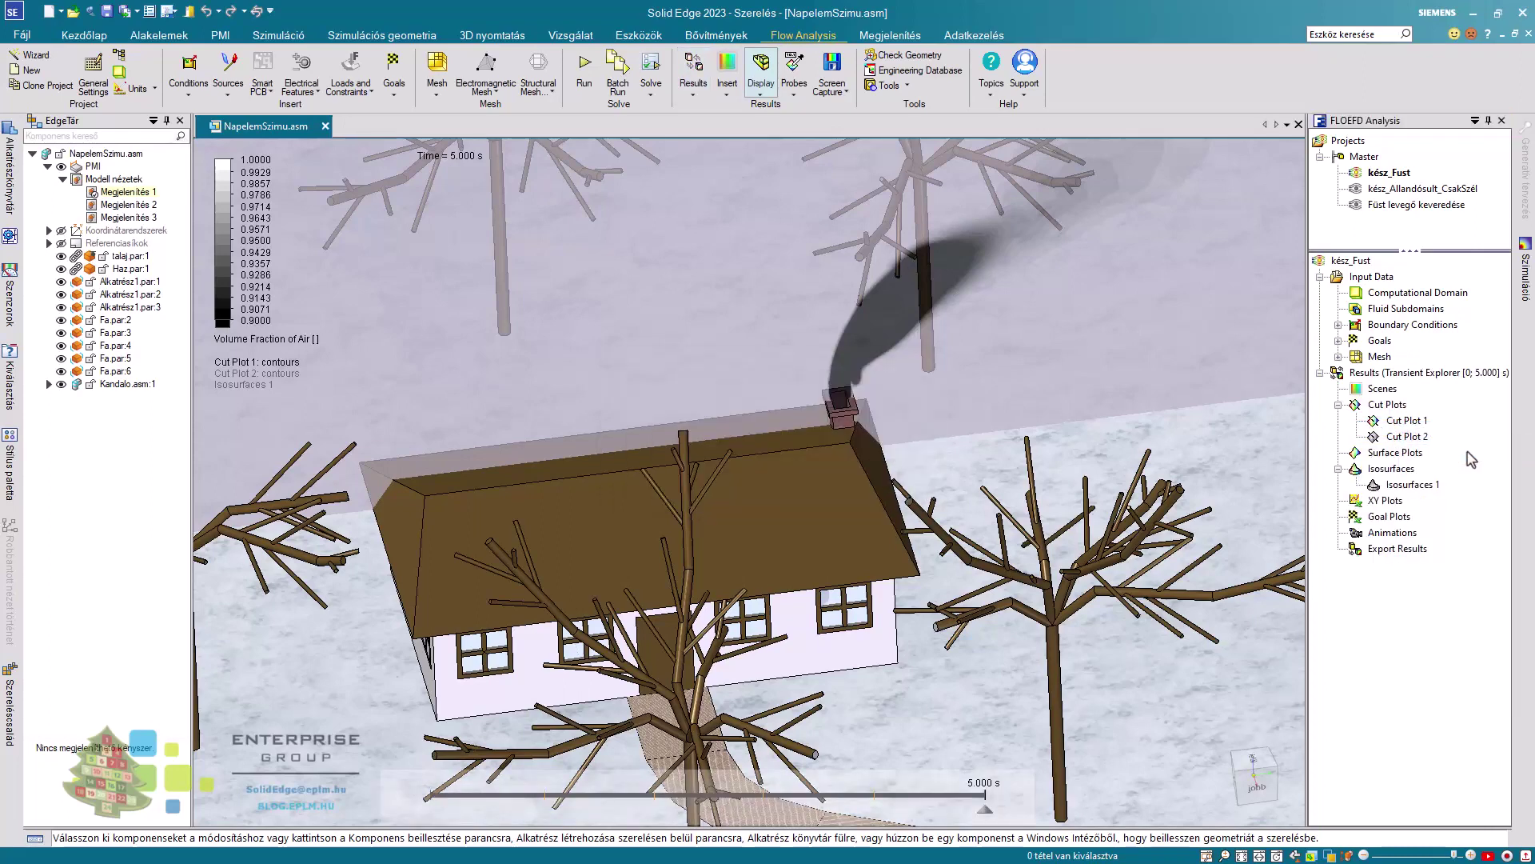
mouse_move(437, 805)
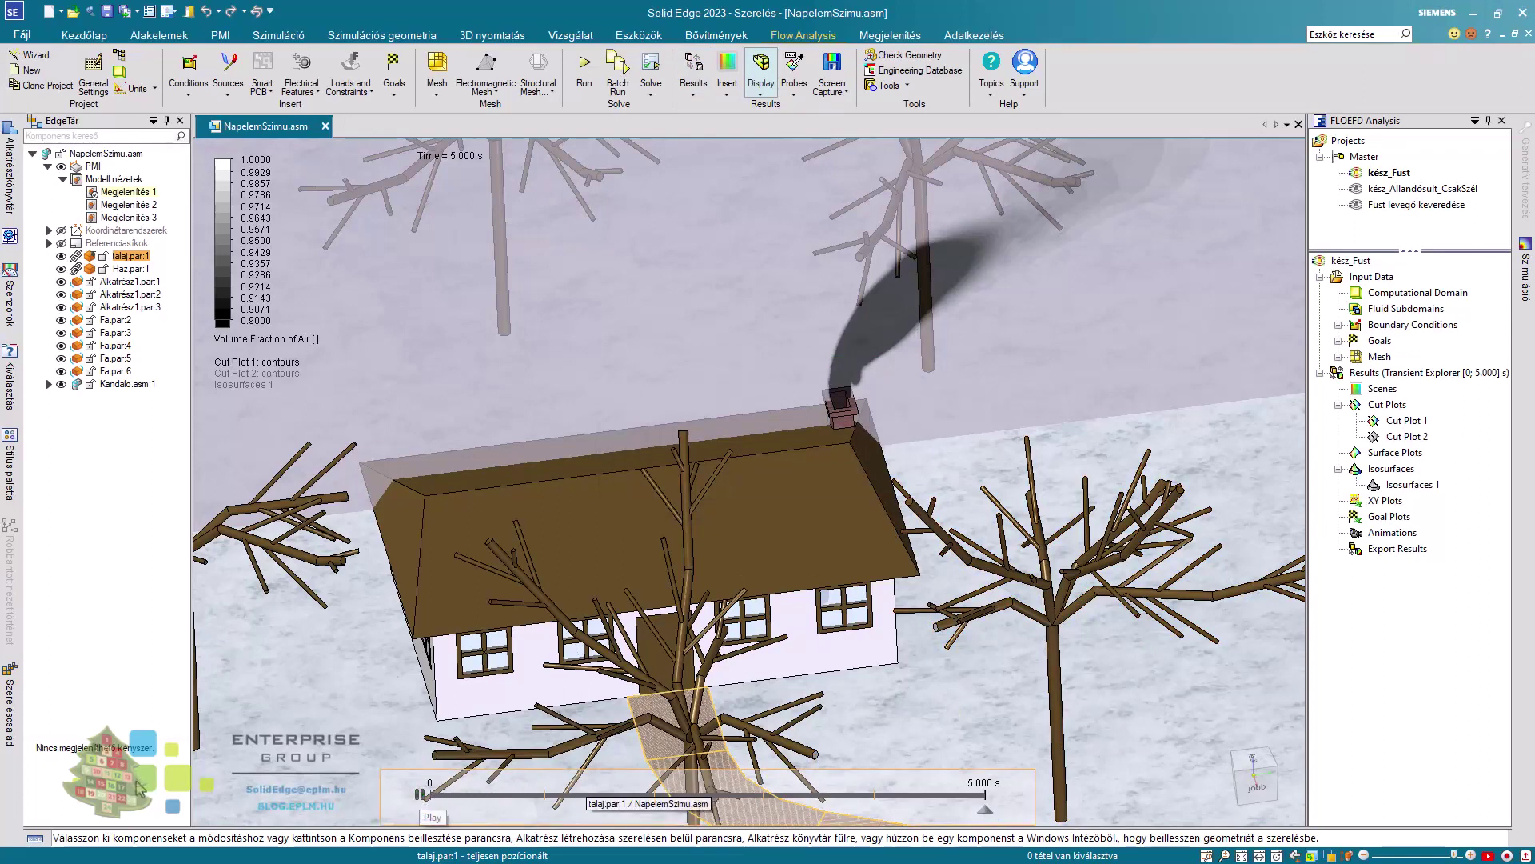
left_click(419, 795)
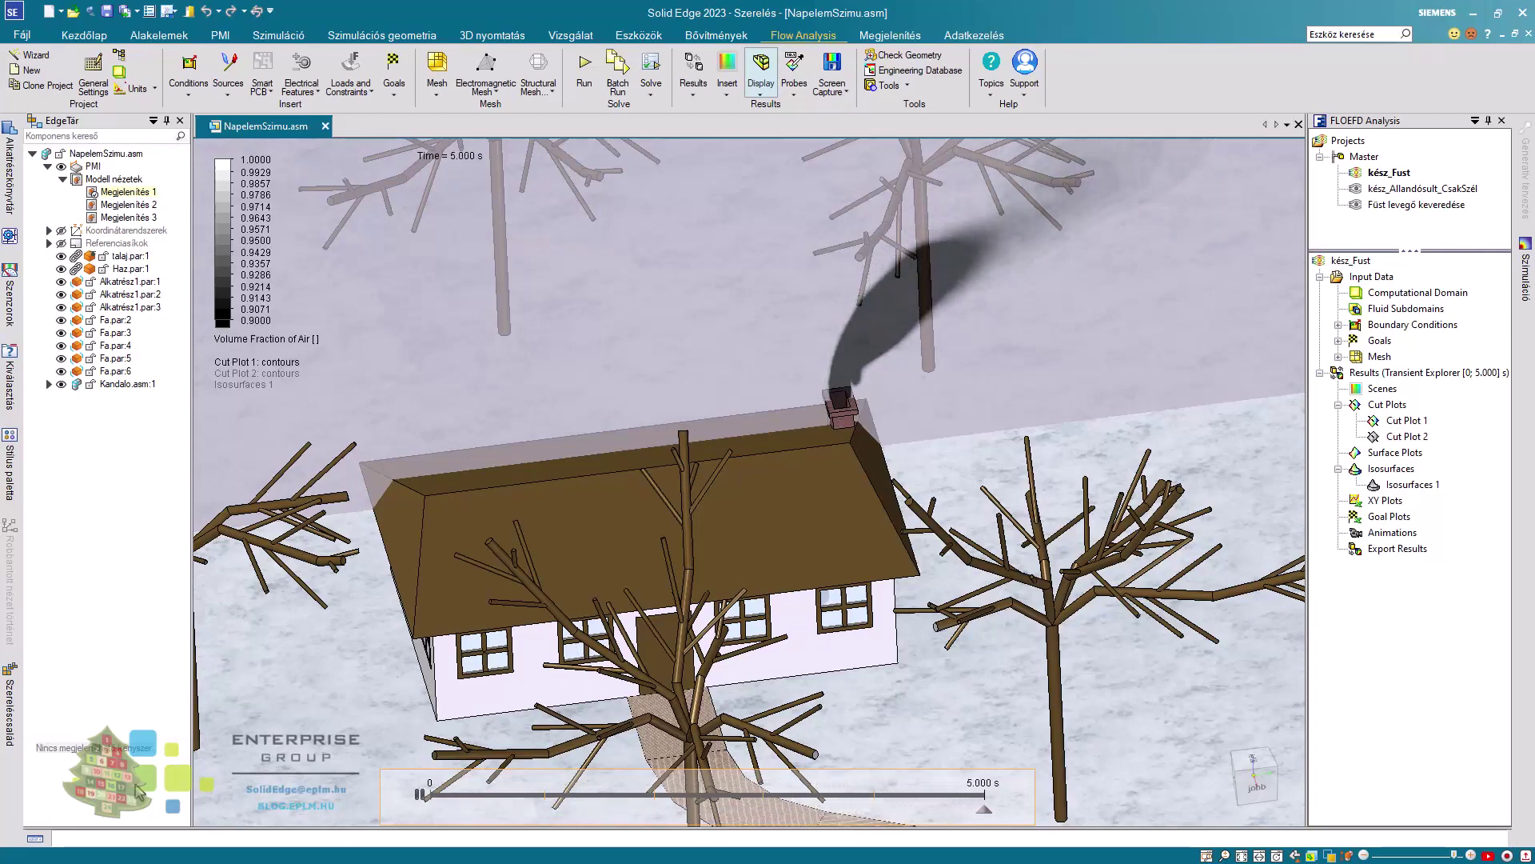
left_click(419, 794)
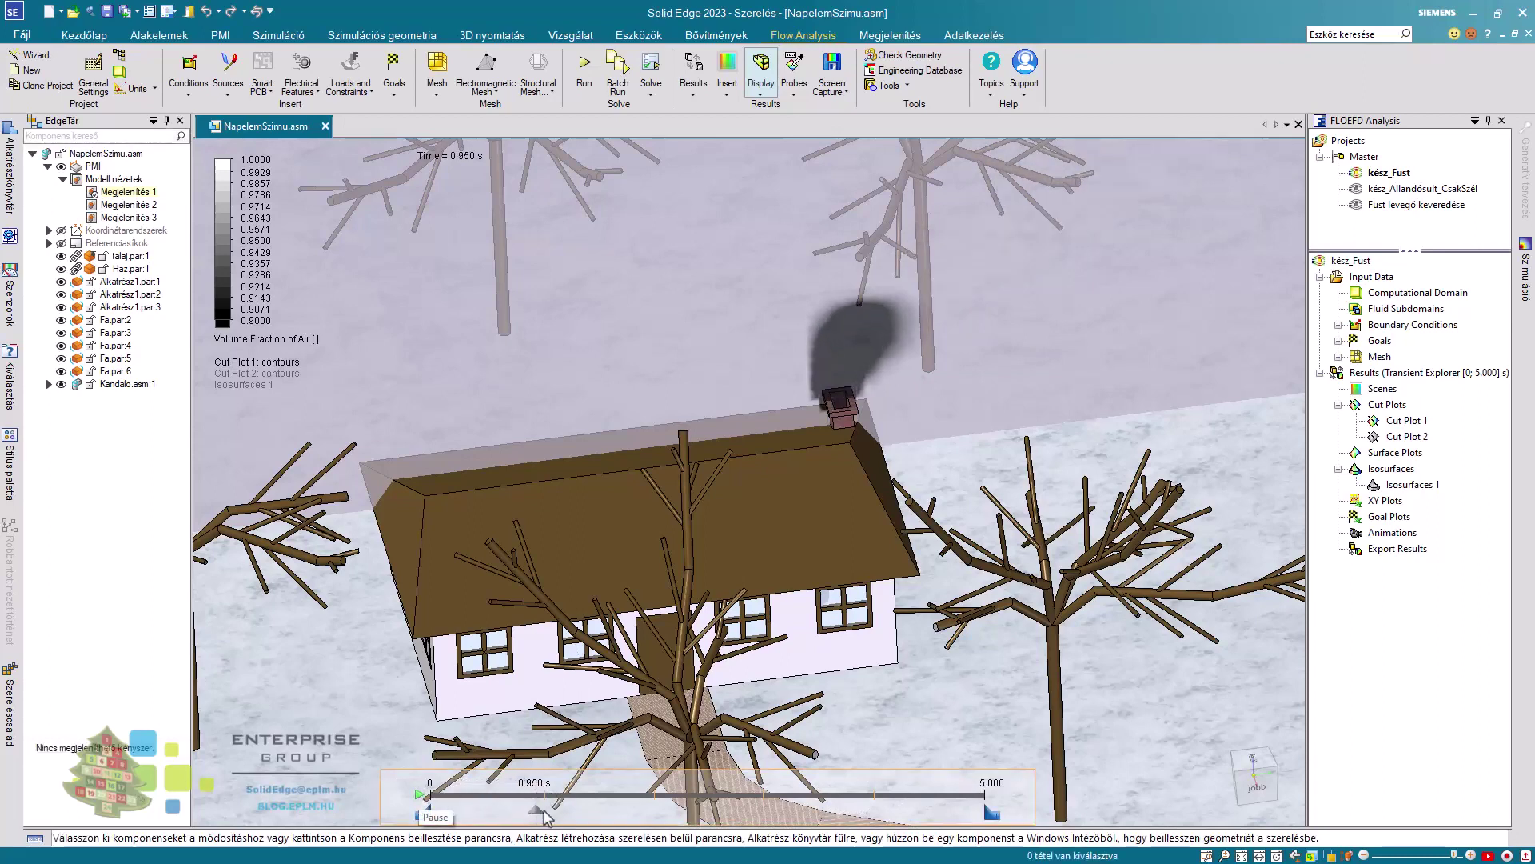
Move the transient results to 4.603 s and show Isosurfaces 1.
left_click_drag(543, 810, 931, 791)
left_click(941, 794)
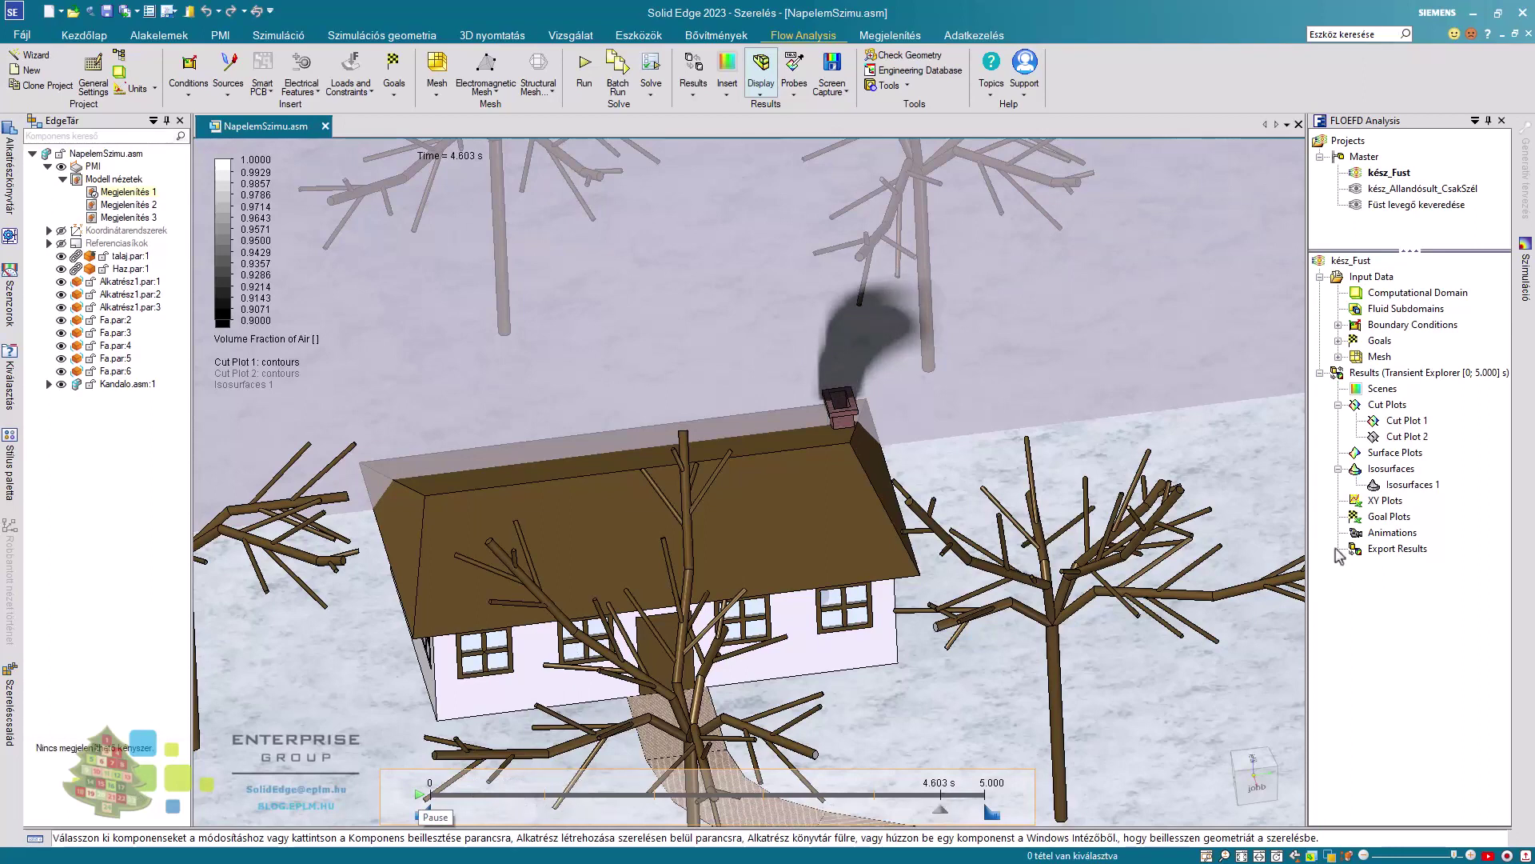
right_click(1407, 487)
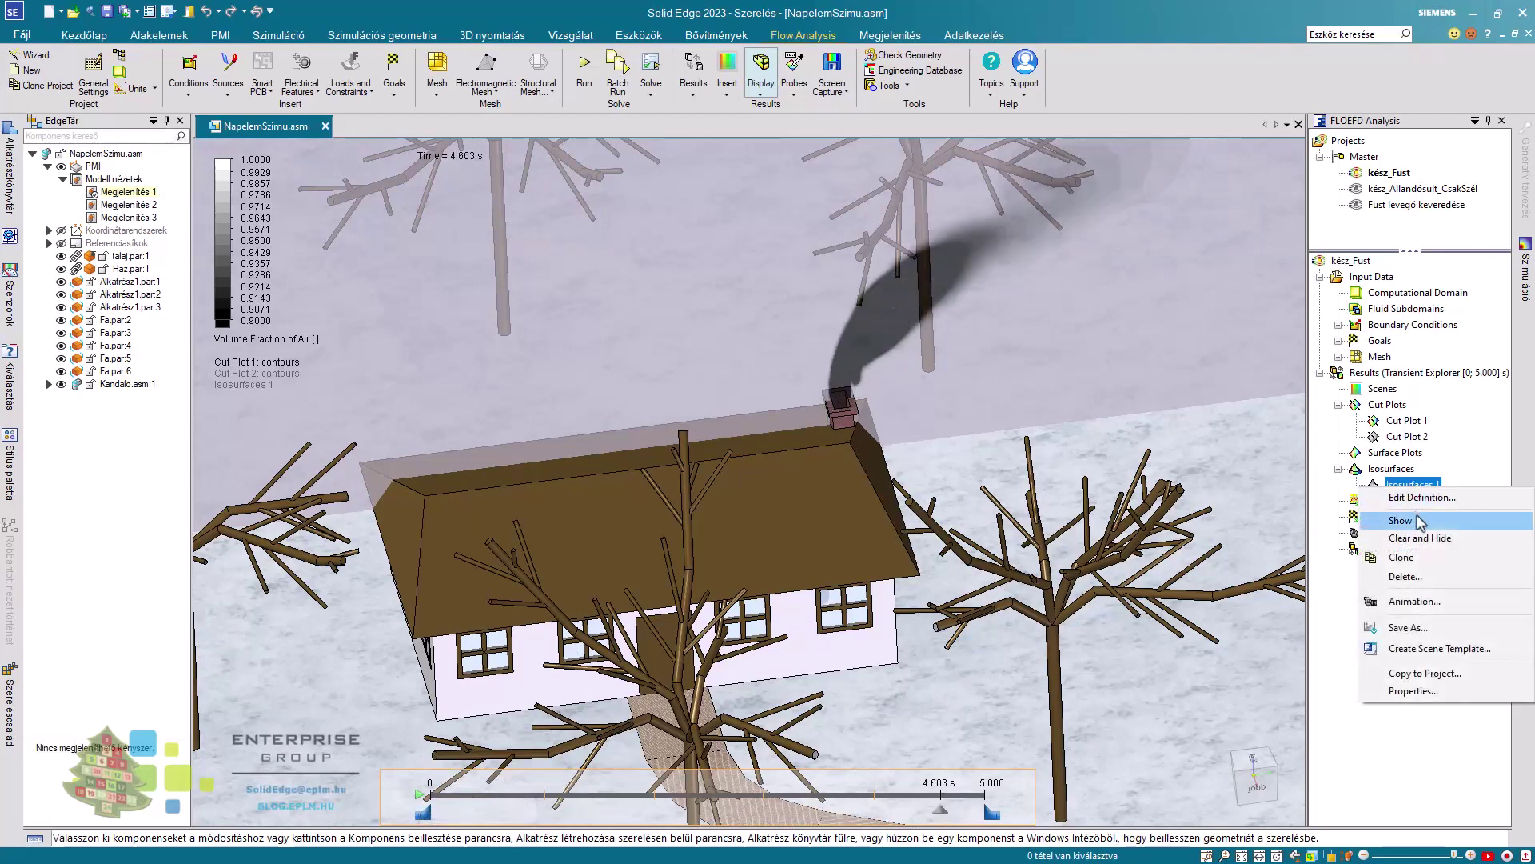
left_click(1415, 519)
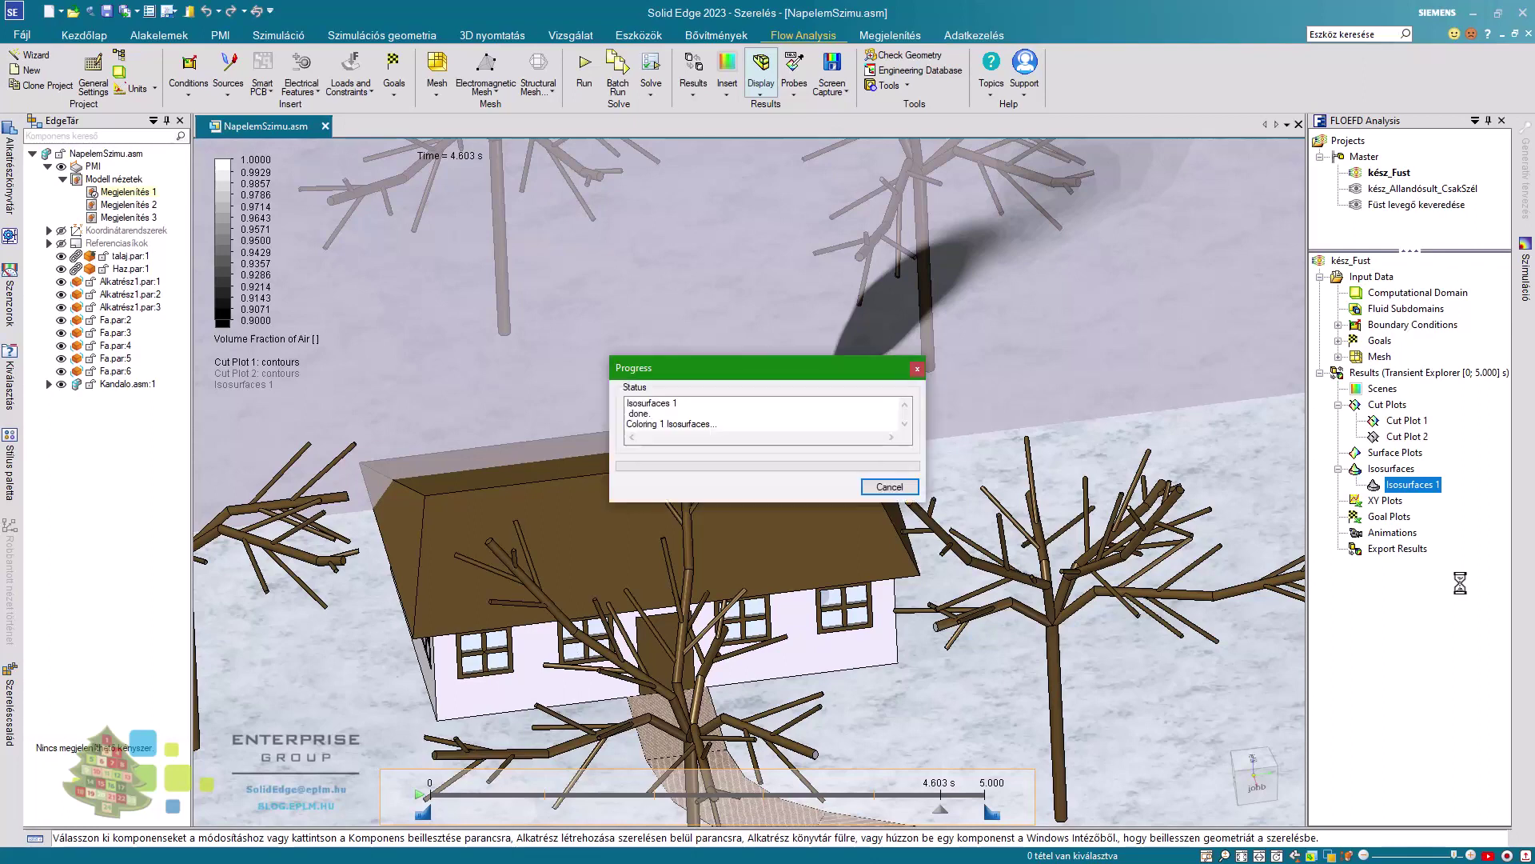